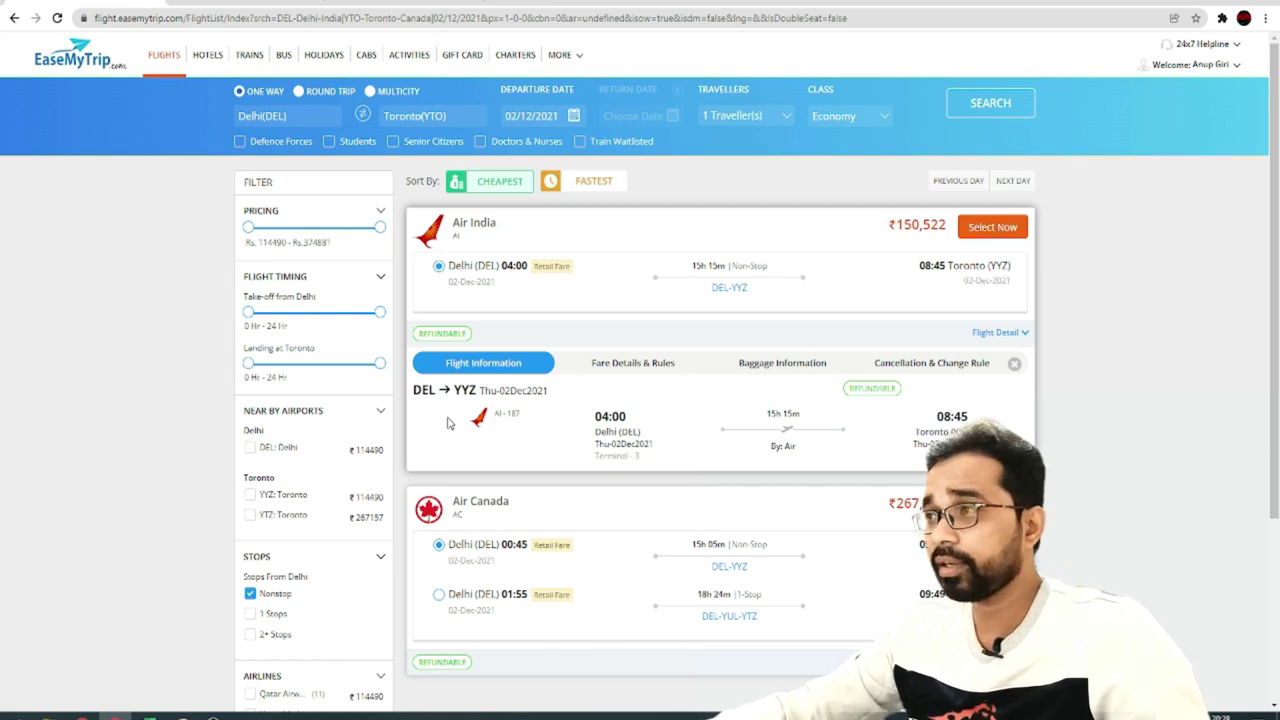
# Select the non-stop Air India Delhi to Toronto flight on EaseMyTrip and highlight its grand total.
pyautogui.click(1005, 237)
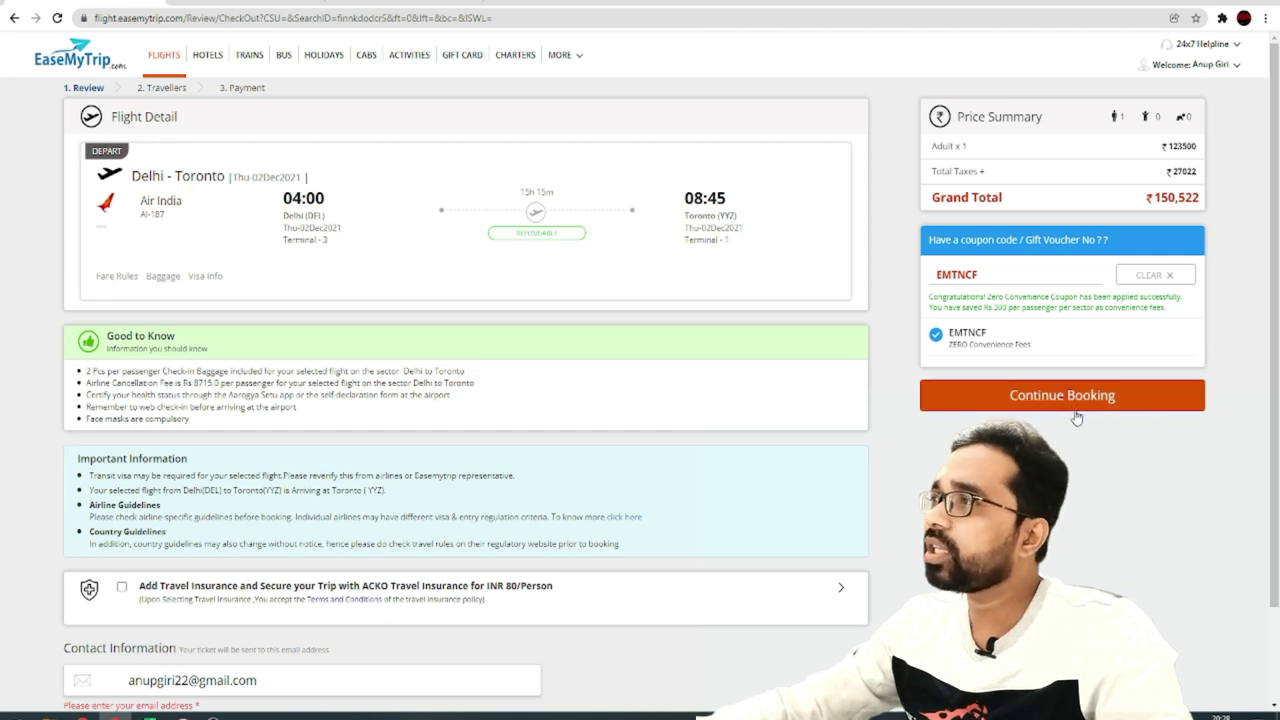
pyautogui.moveTo(1157, 204); pyautogui.dragTo(1204, 208)
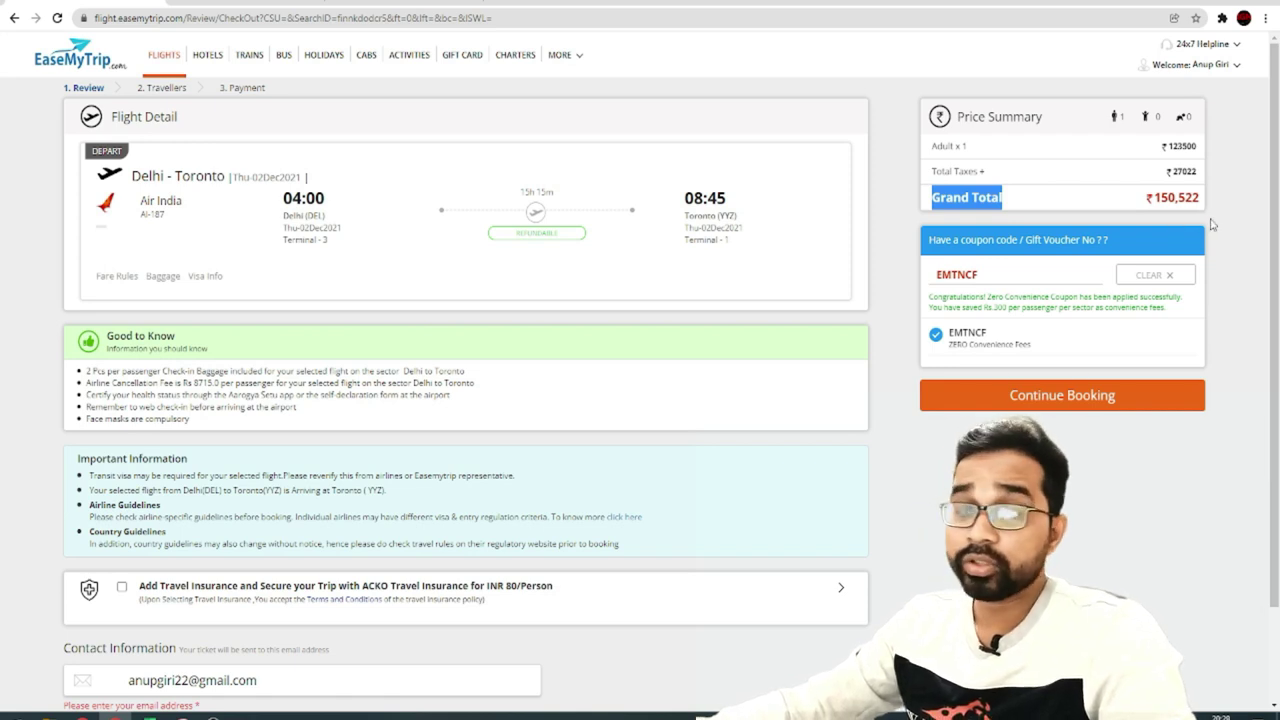
pyautogui.click(1212, 225)
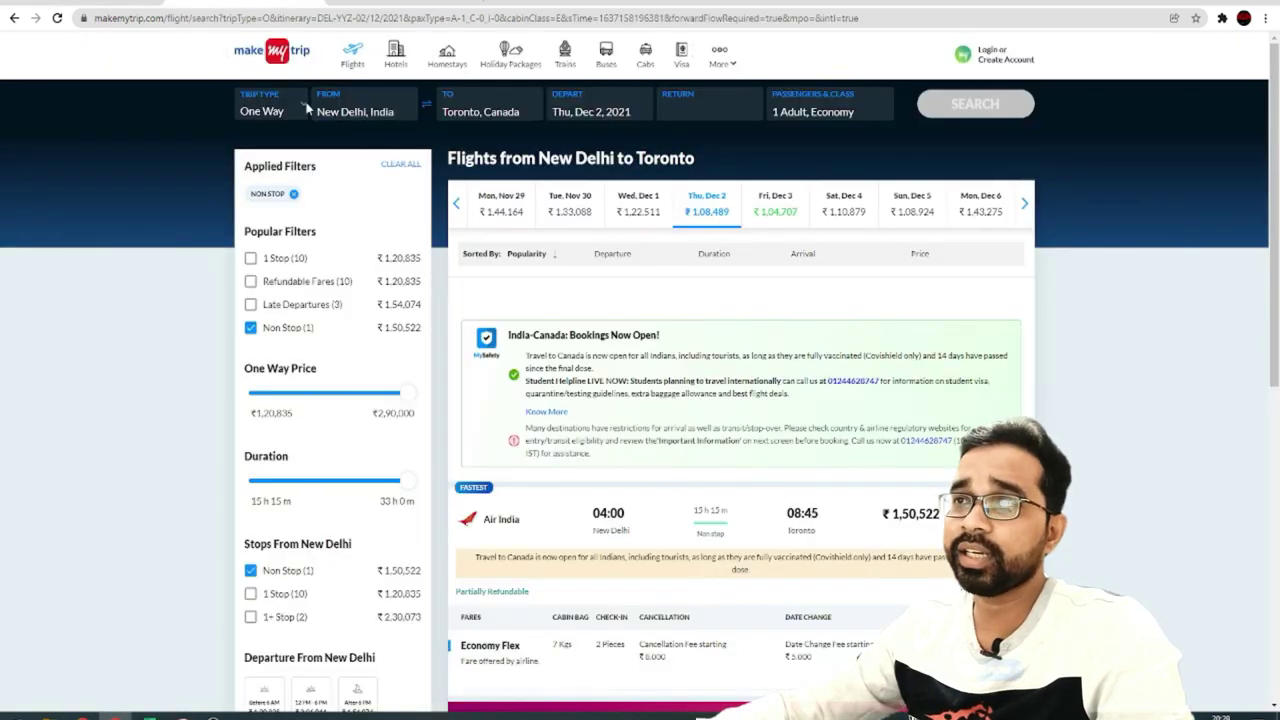
# On MakeMyTrip, search one-way flights from New Delhi to Toronto (YTO) departing 2 December 2021.
pyautogui.click(346, 111)
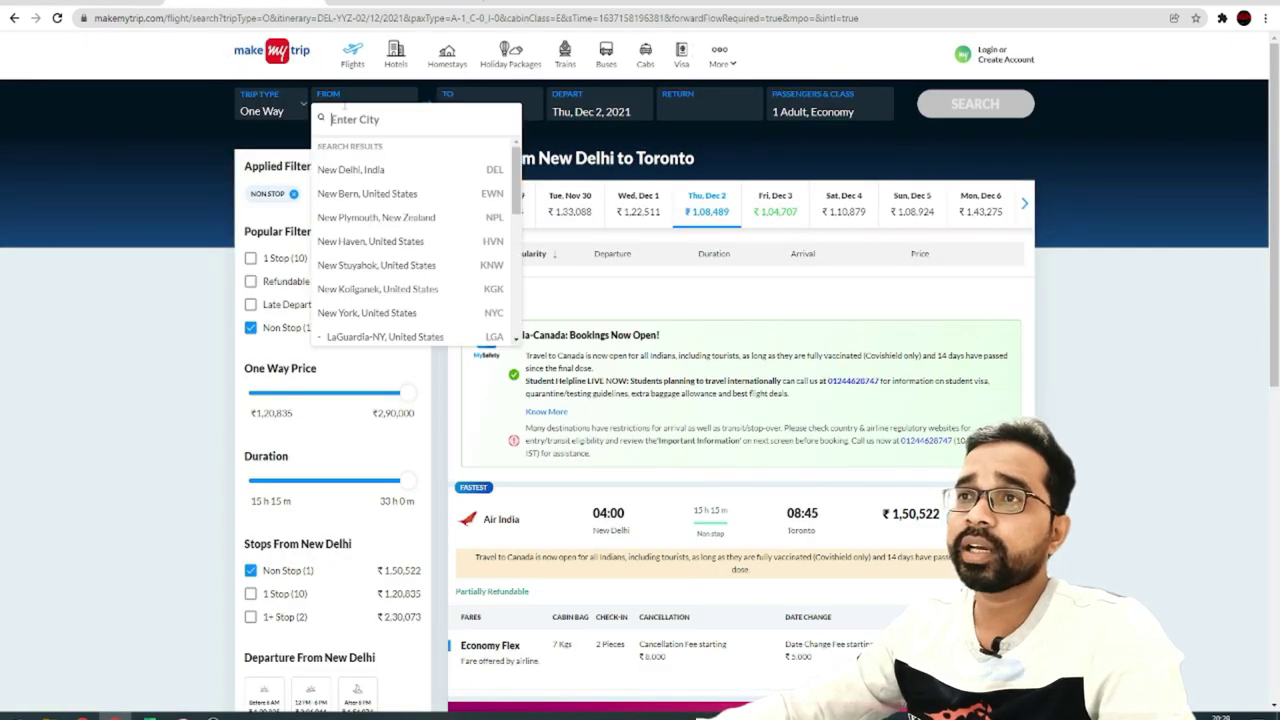
pyautogui.click(355, 170)
pyautogui.write('to')
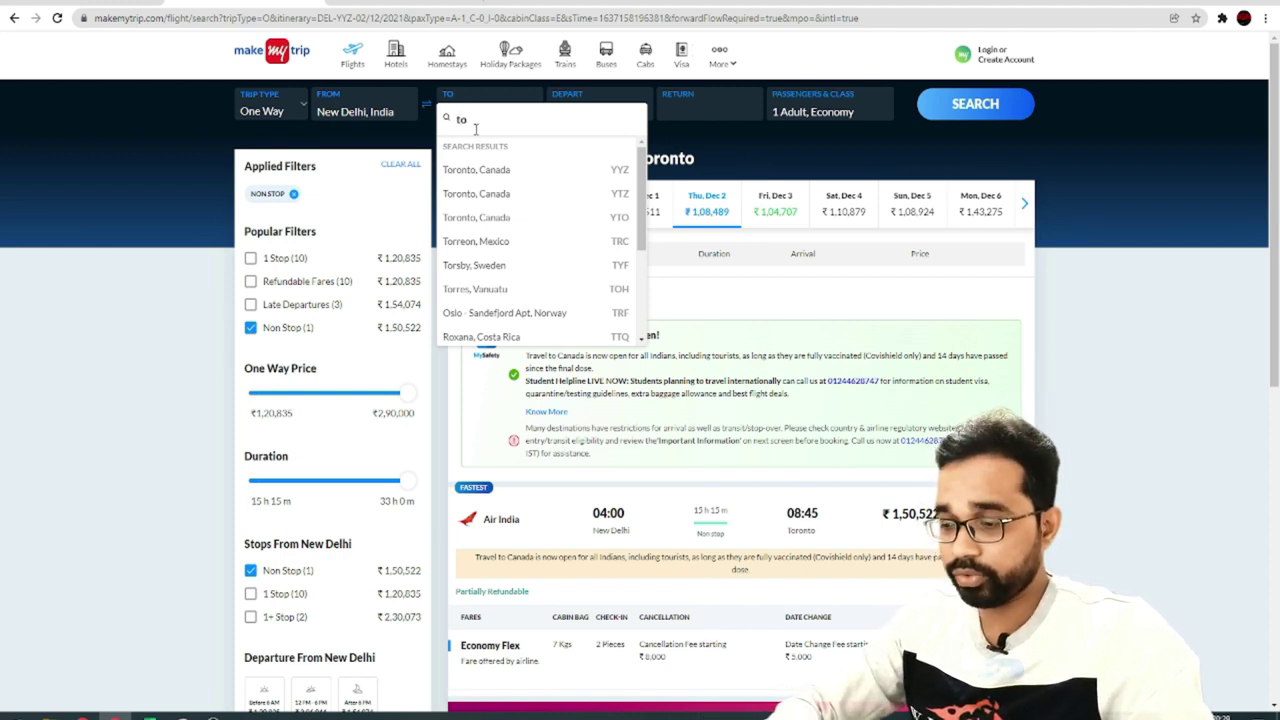
pyautogui.write('ronto')
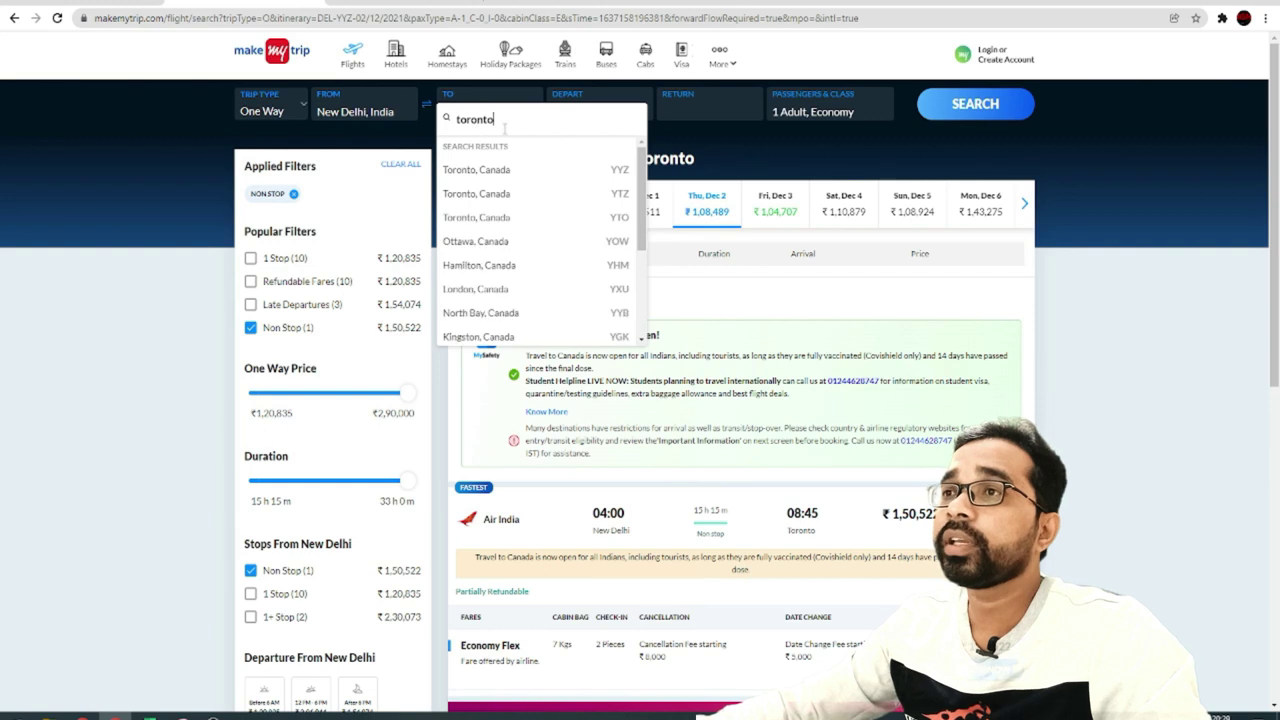
pyautogui.click(530, 218)
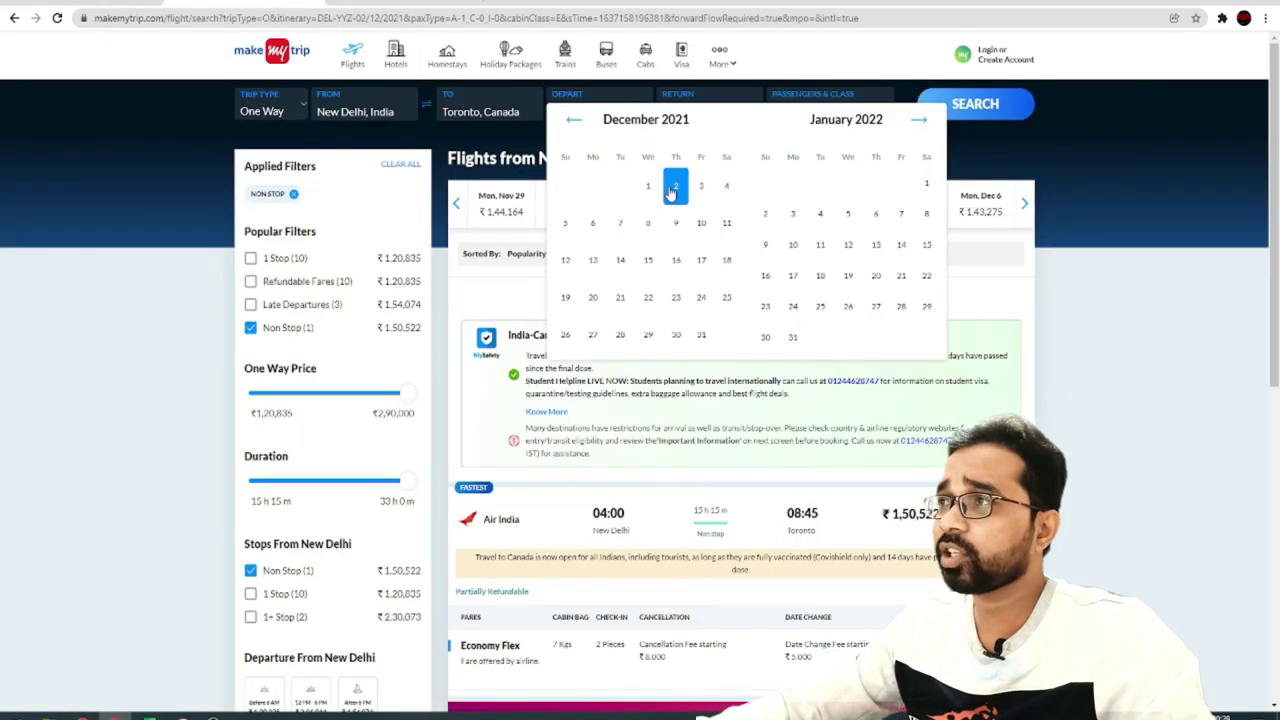
pyautogui.click(674, 189)
pyautogui.click(975, 104)
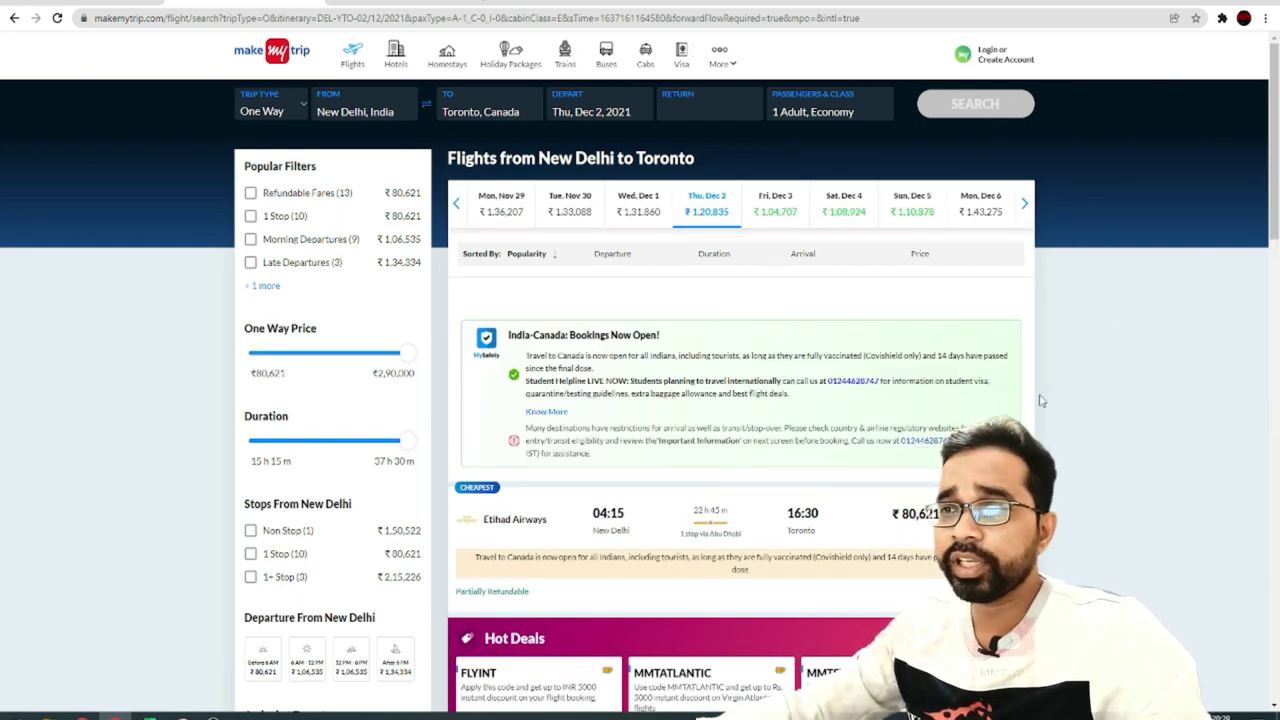
# Filter the results to non-stop flights and open the Air India Economy Flex fare for booking.
pyautogui.click(250, 531)
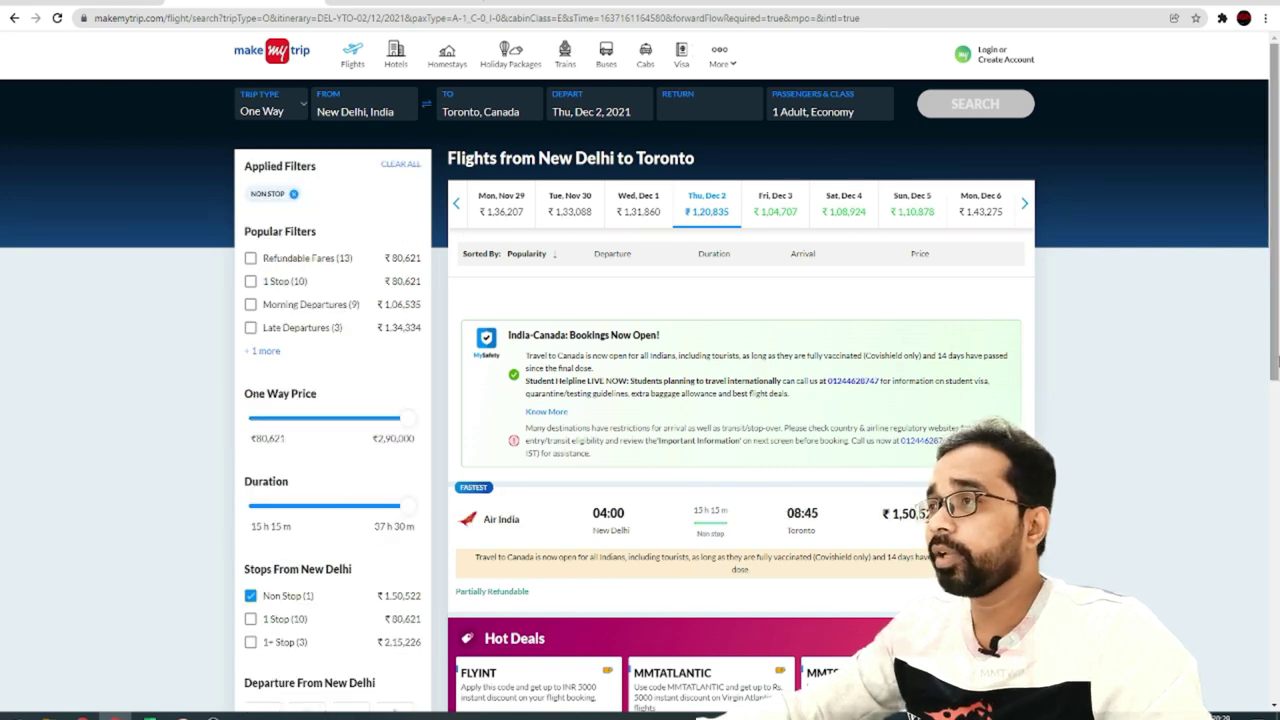
pyautogui.scroll(-2, 1162, 468)
pyautogui.click(1003, 345)
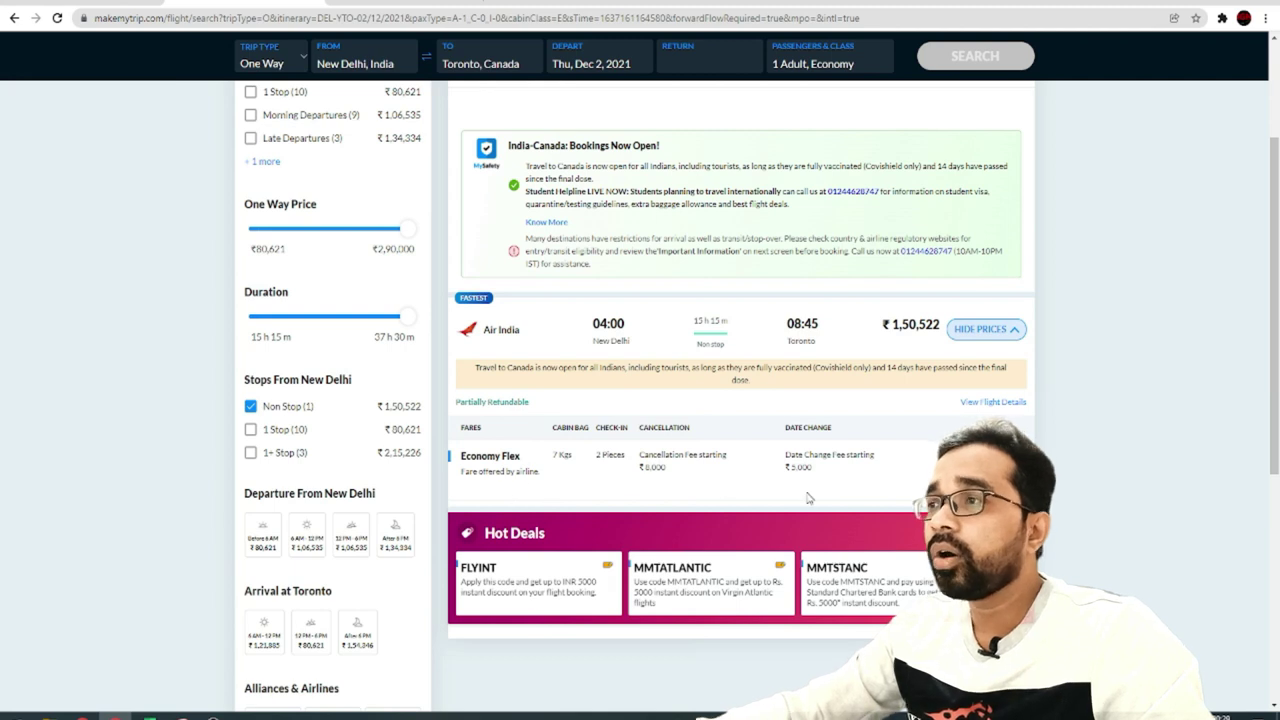
pyautogui.click(985, 460)
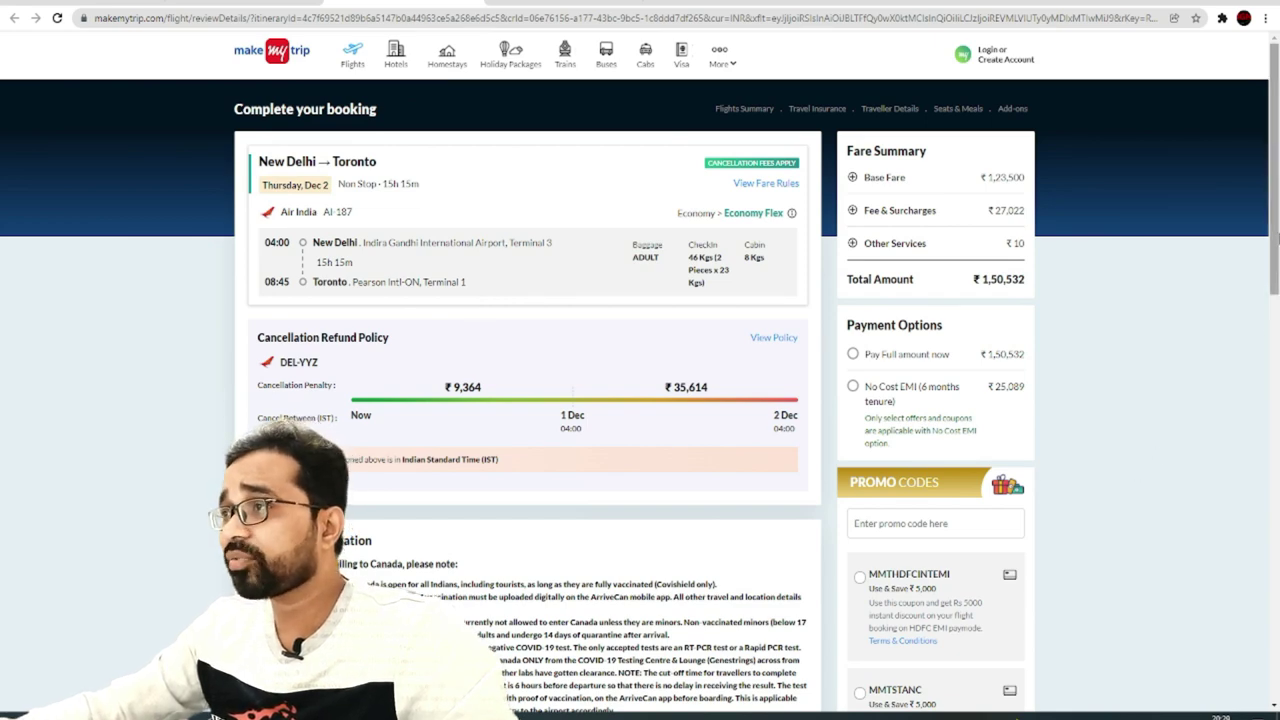
# Apply the promo code MMTHDFCINTEMI to the MakeMyTrip booking.
pyautogui.scroll(-2, 1275, 290)
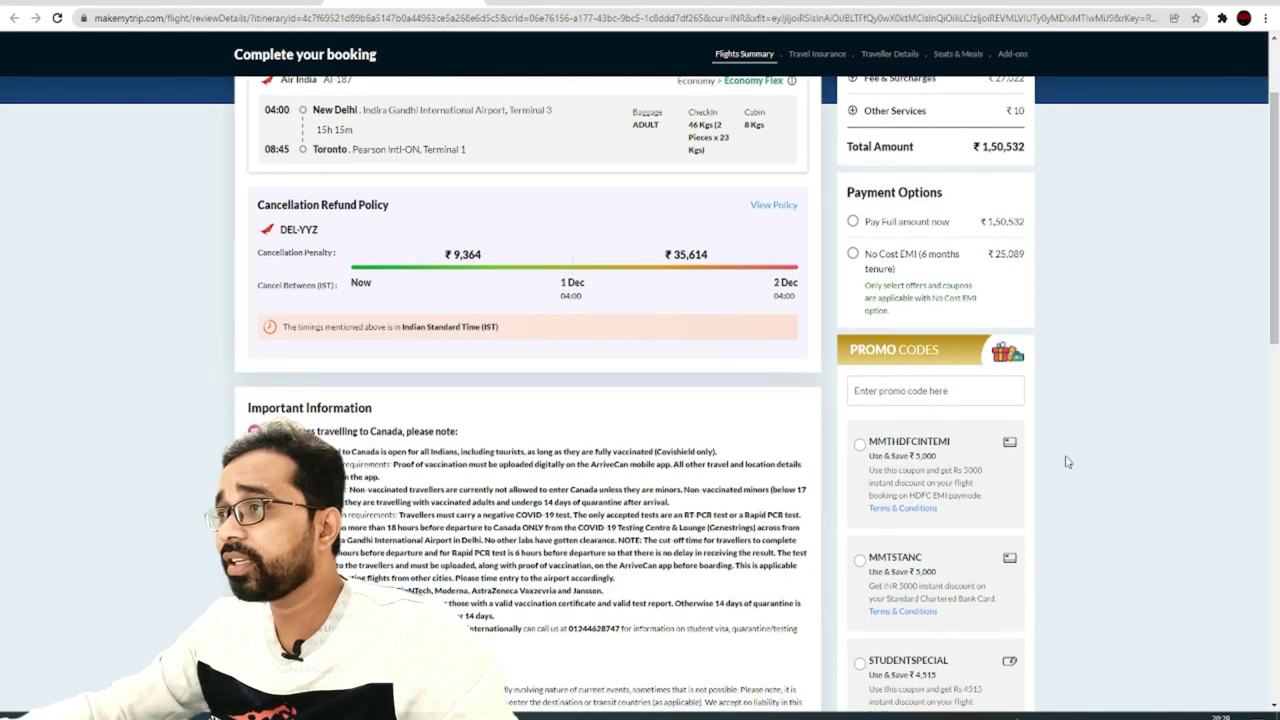
pyautogui.click(860, 447)
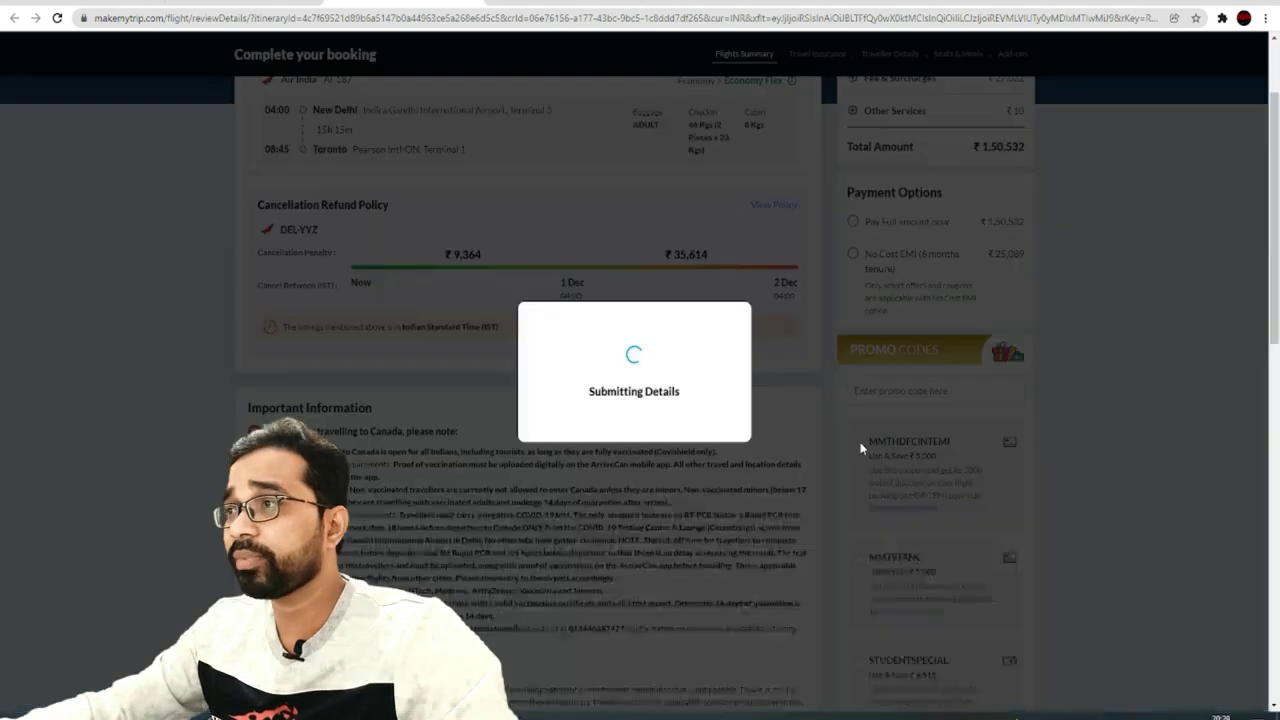
pyautogui.scroll(2, 1276, 325)
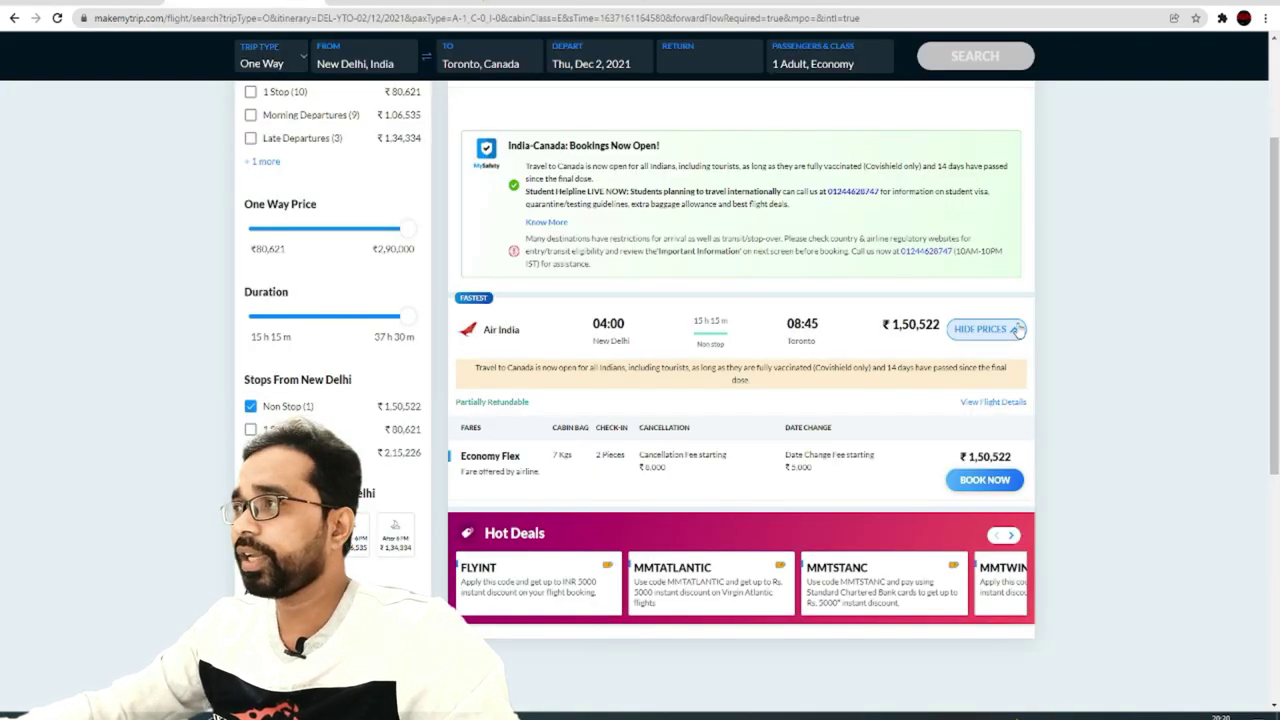
# Recheck the Air India fare in the MakeMyTrip results, and review the booking's fare summary and available promo codes.
pyautogui.scroll(-2, 1265, 340)
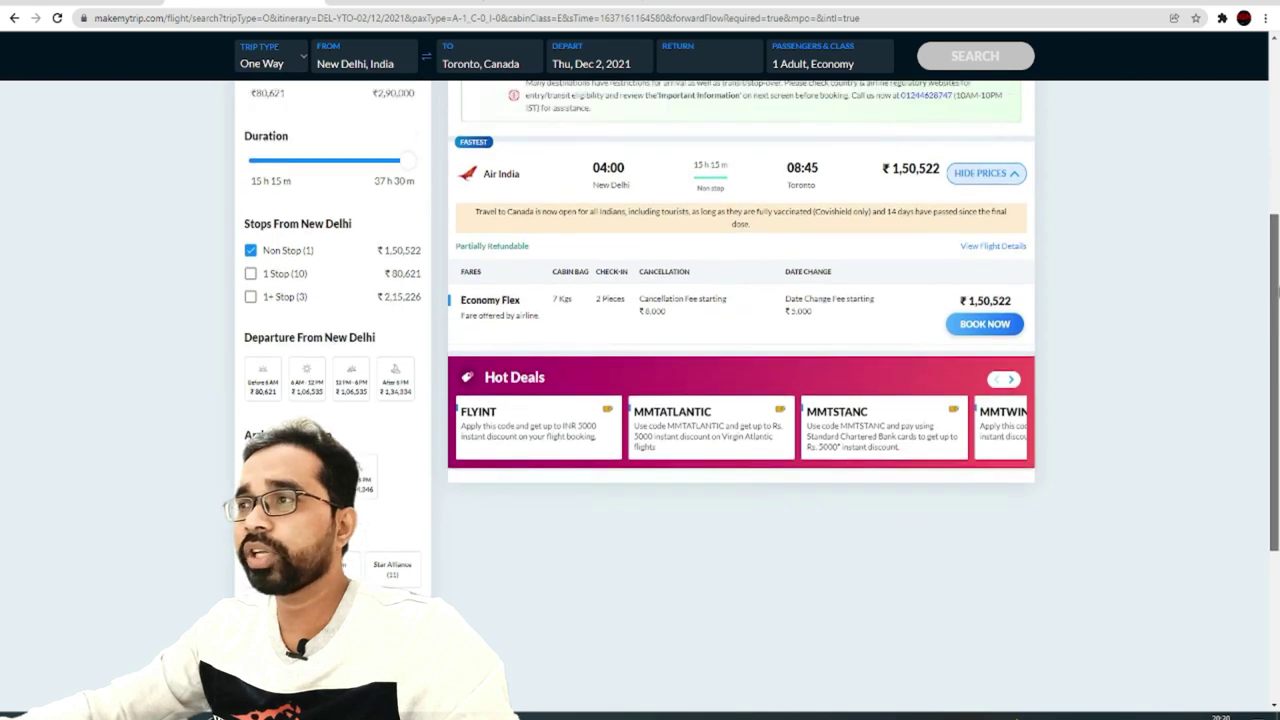
pyautogui.scroll(2, 1211, 298)
pyautogui.click(985, 507)
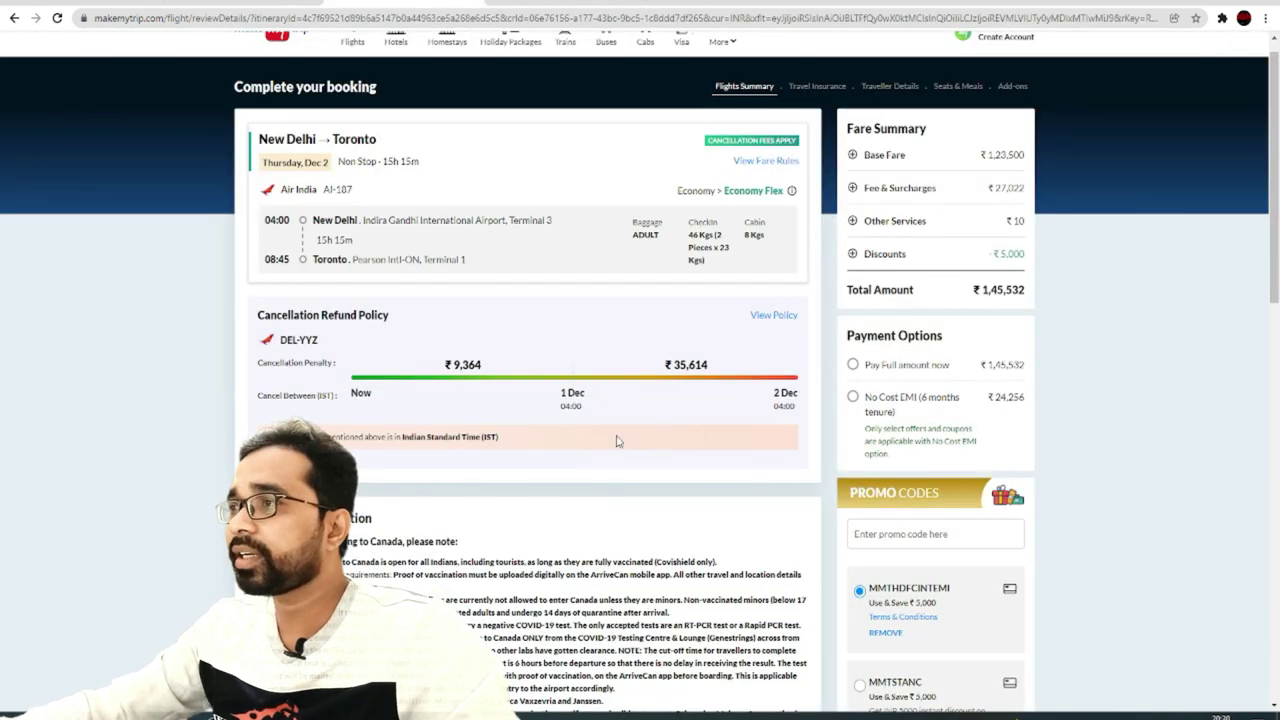
pyautogui.scroll(-3, 617, 441)
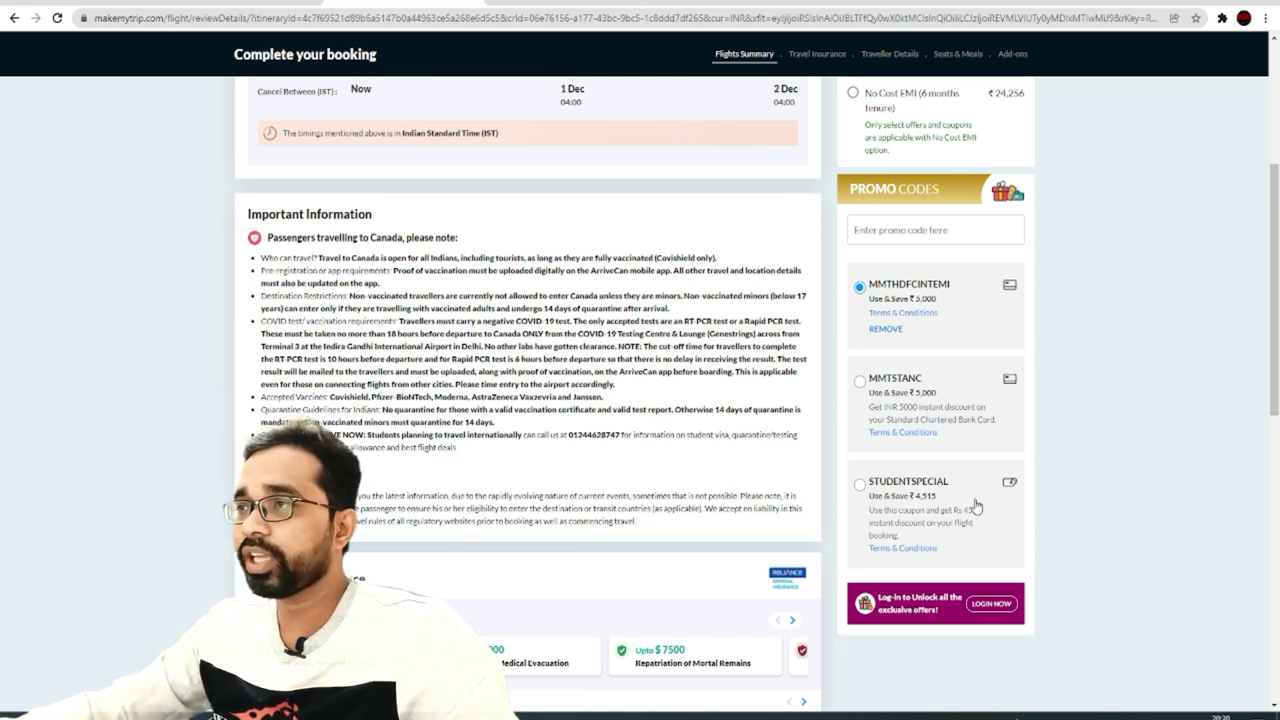
pyautogui.moveTo(1275, 315); pyautogui.dragTo(1277, 193)
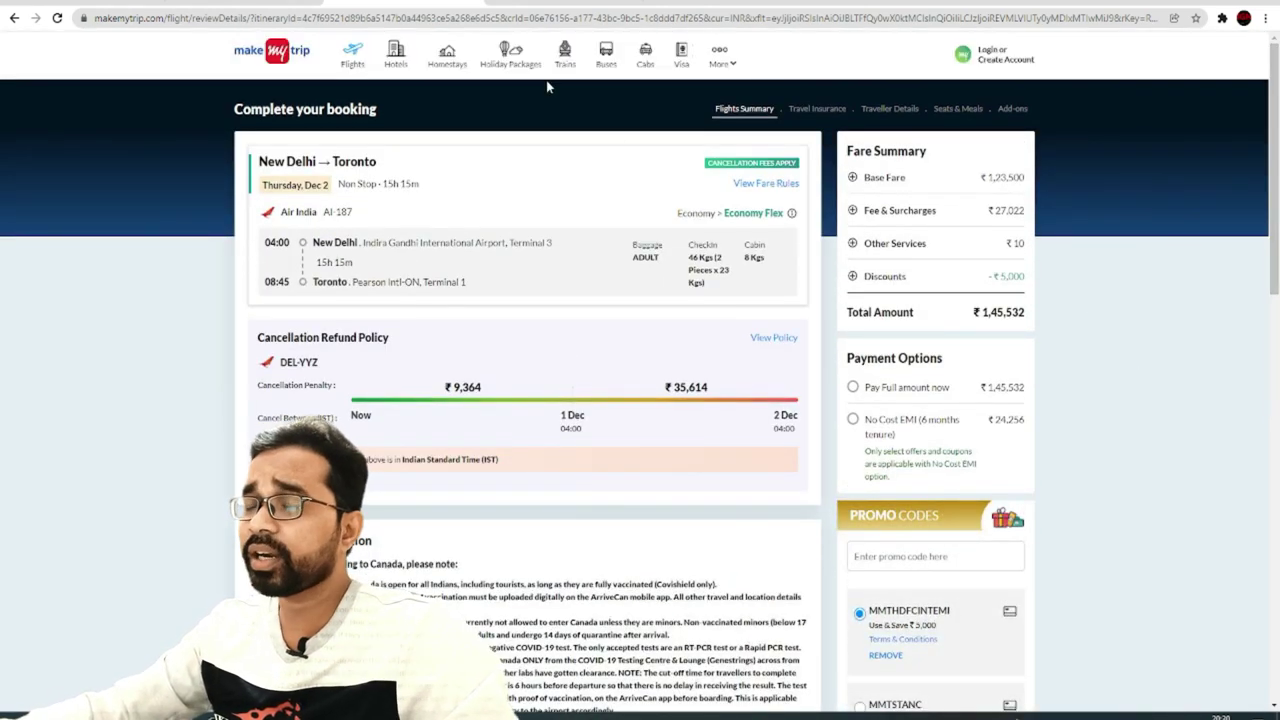
# Switch to Flipkart Travel and search one-way economy flights from New Delhi to Toronto on 2 December for 1 traveller.
pyautogui.click(560, 3)
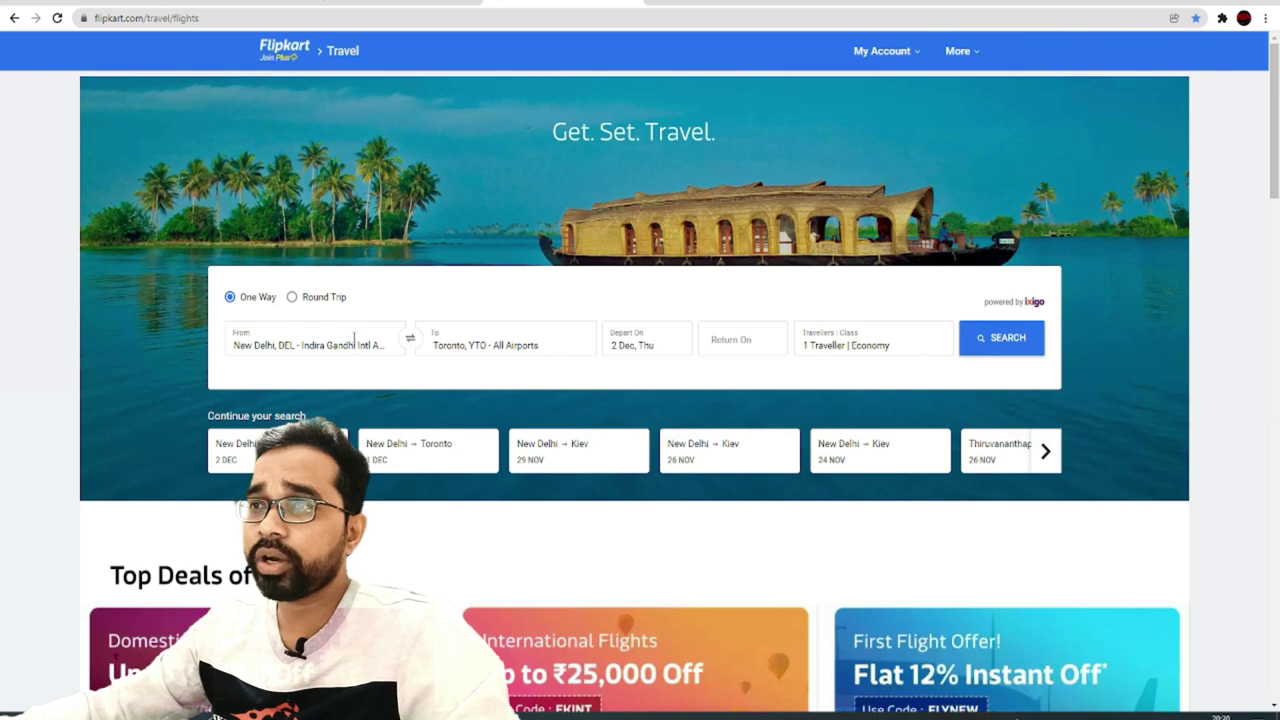
pyautogui.click(616, 345)
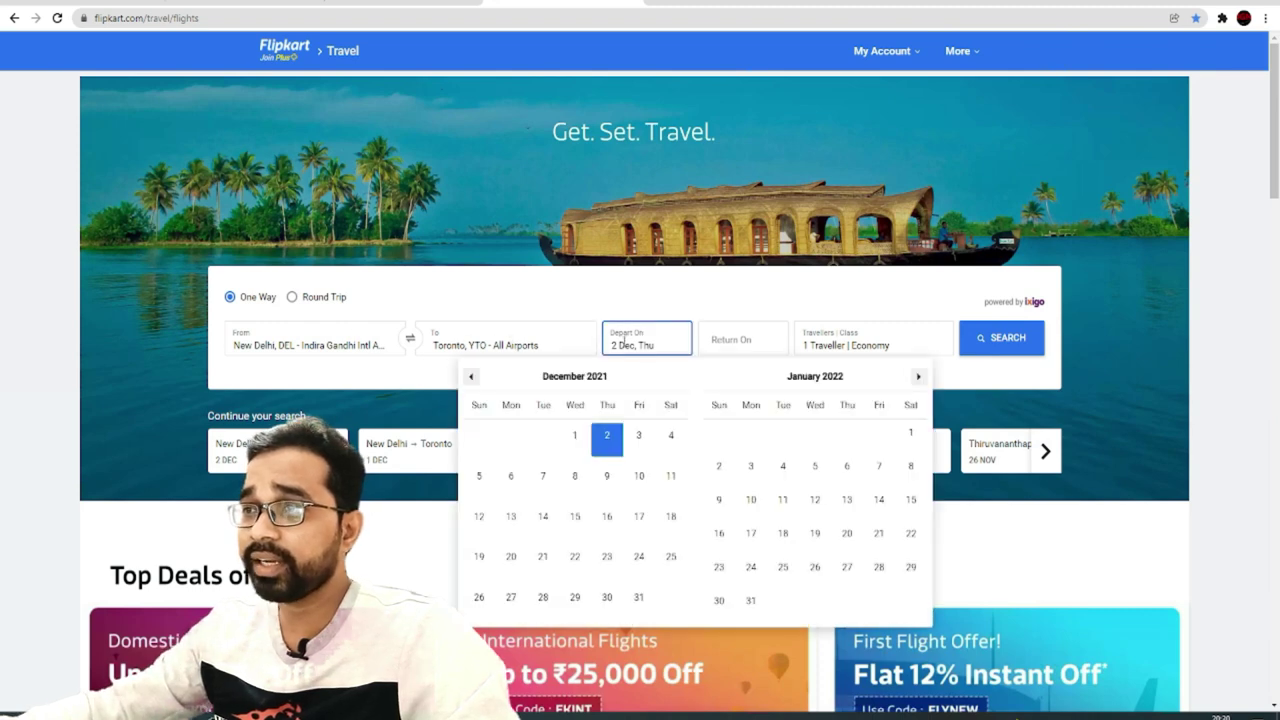
pyautogui.click(608, 440)
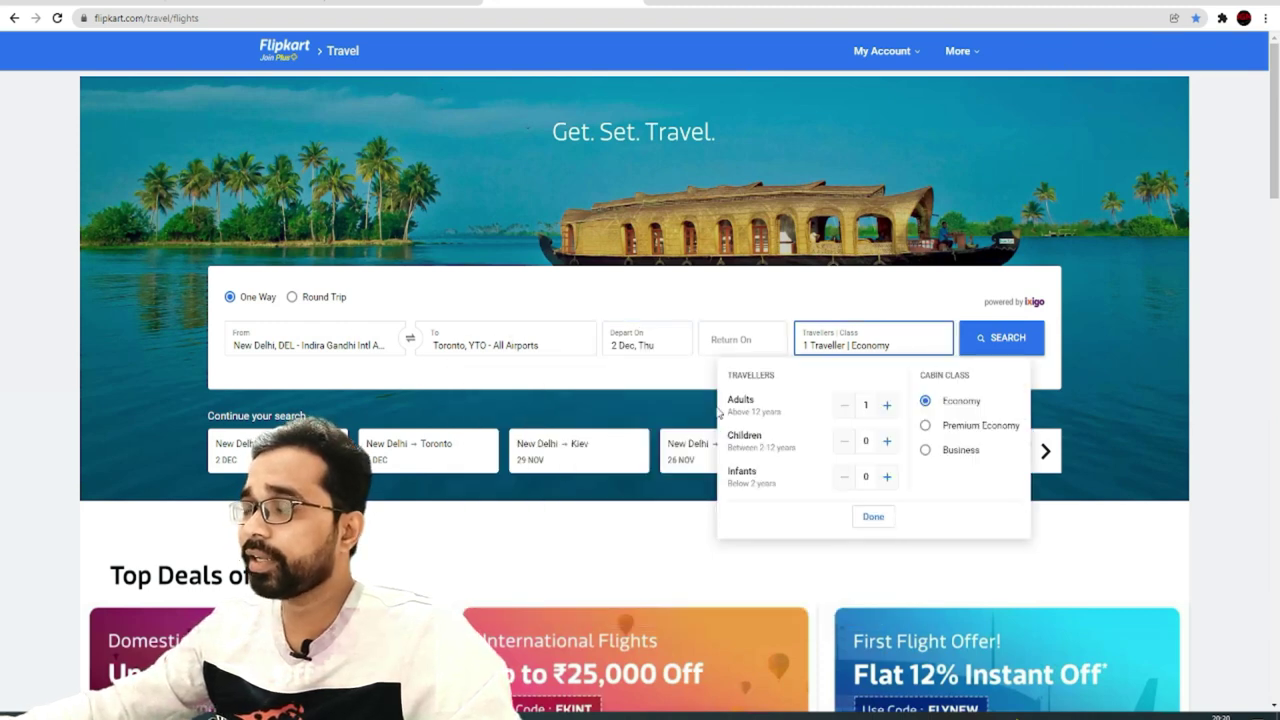
pyautogui.click(1002, 340)
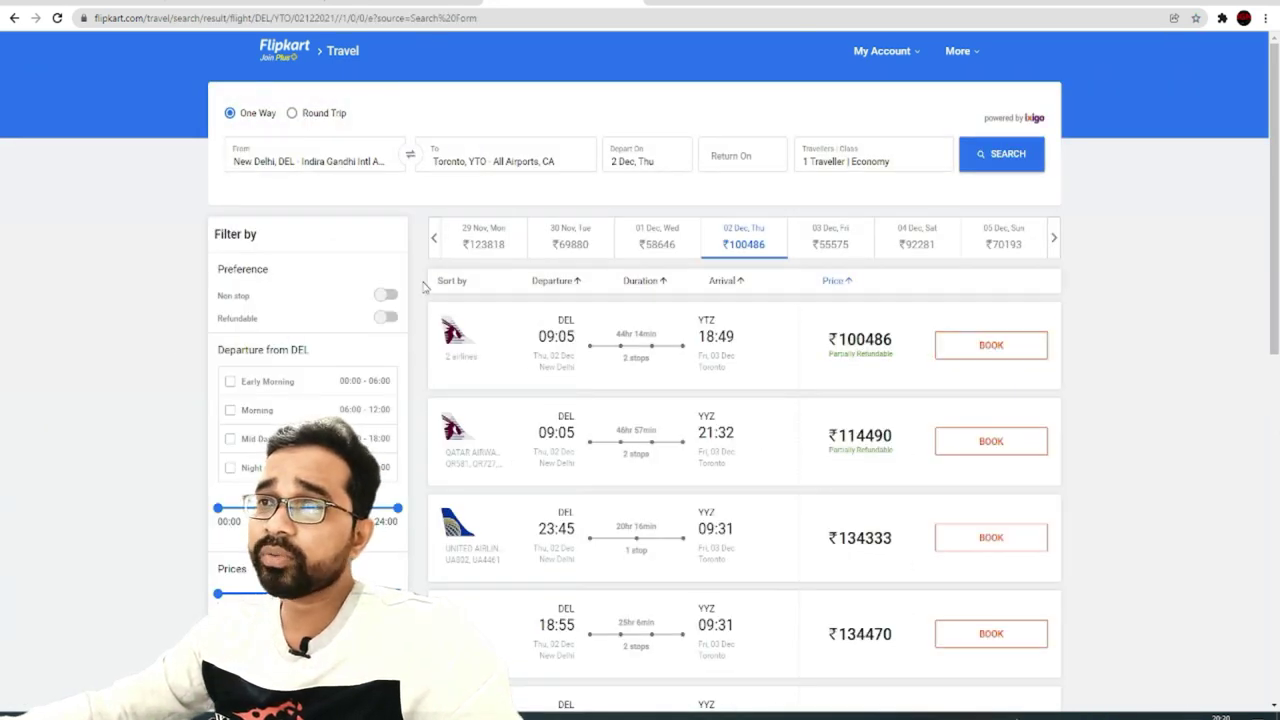
# Filter the Flipkart results to non-stop flights and open the Air India flight for booking.
pyautogui.click(388, 296)
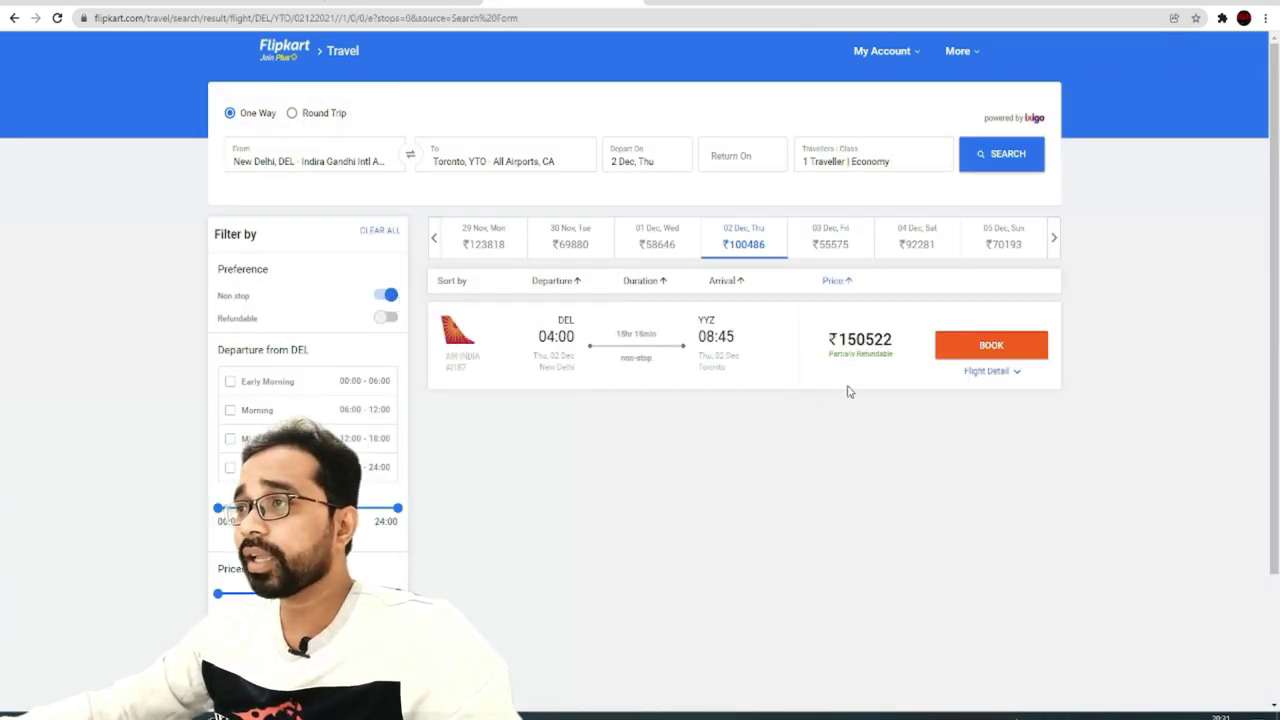
pyautogui.click(992, 350)
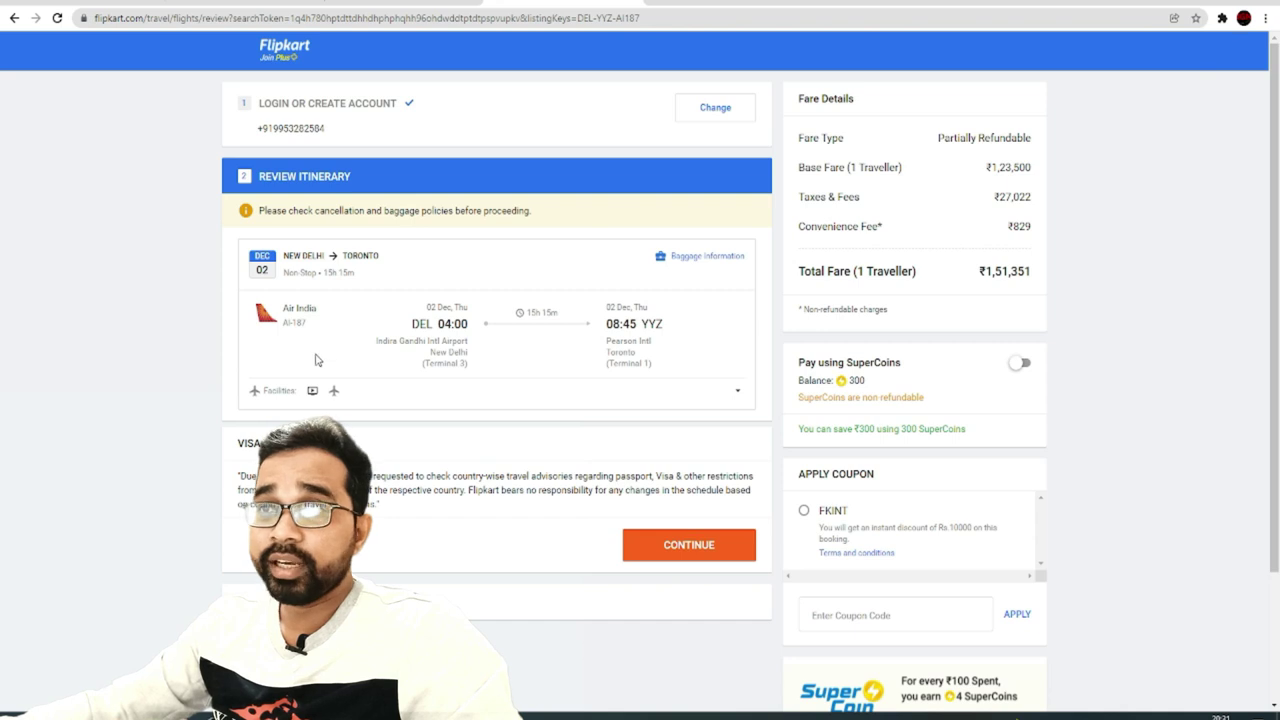
# Compare the Air India flight number across the Flipkart, MakeMyTrip and EaseMyTrip review pages by highlighting it on each.
pyautogui.moveTo(308, 322); pyautogui.dragTo(282, 338)
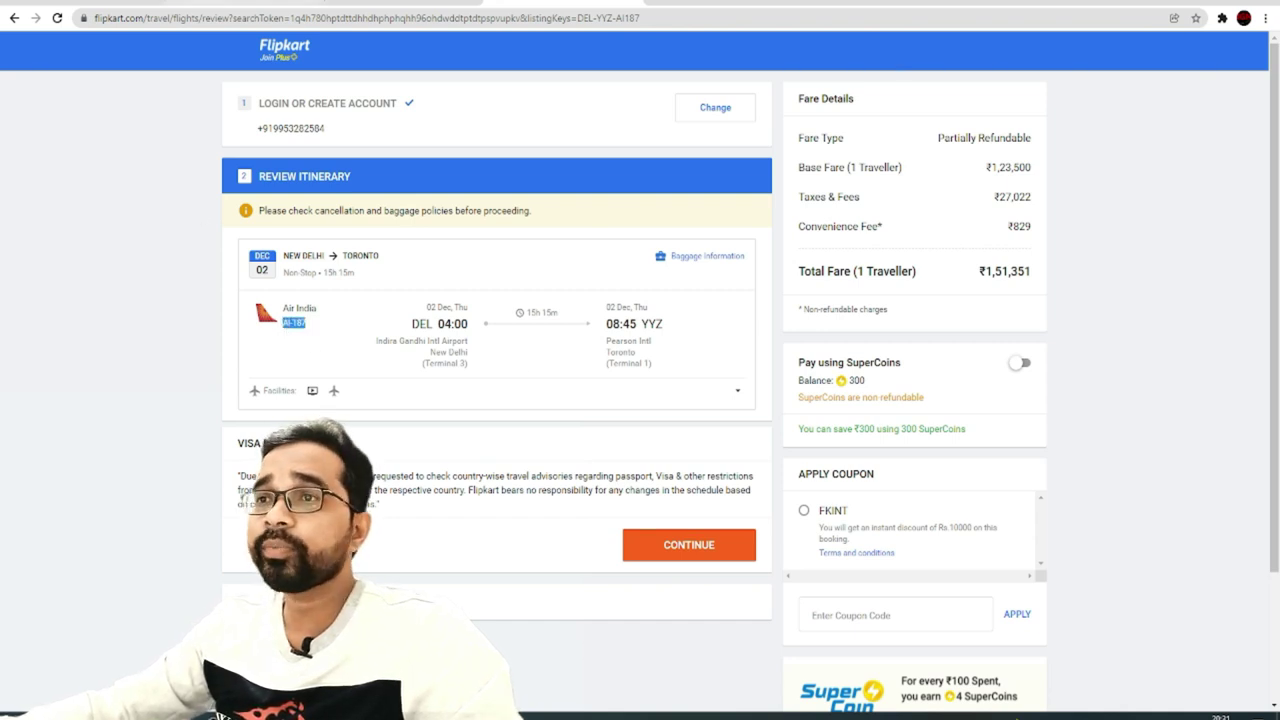
pyautogui.hotkey('ctrl', 'Tab')
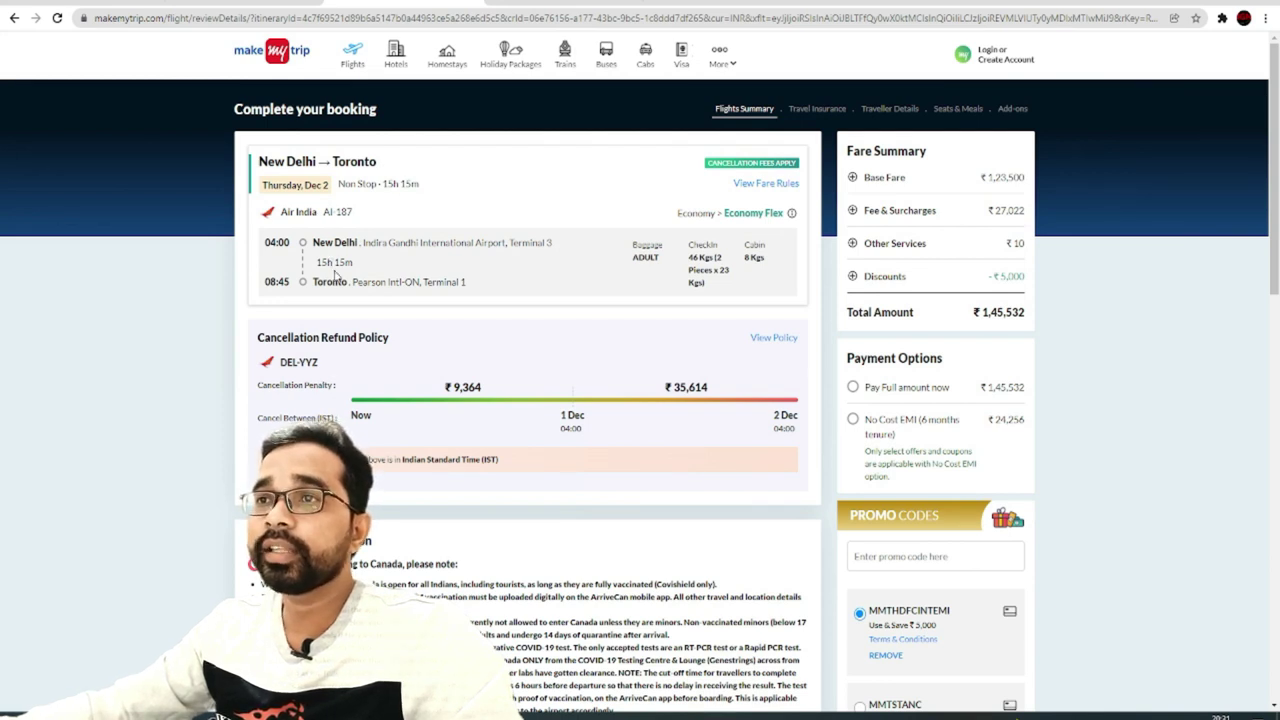
pyautogui.moveTo(354, 212); pyautogui.dragTo(314, 210)
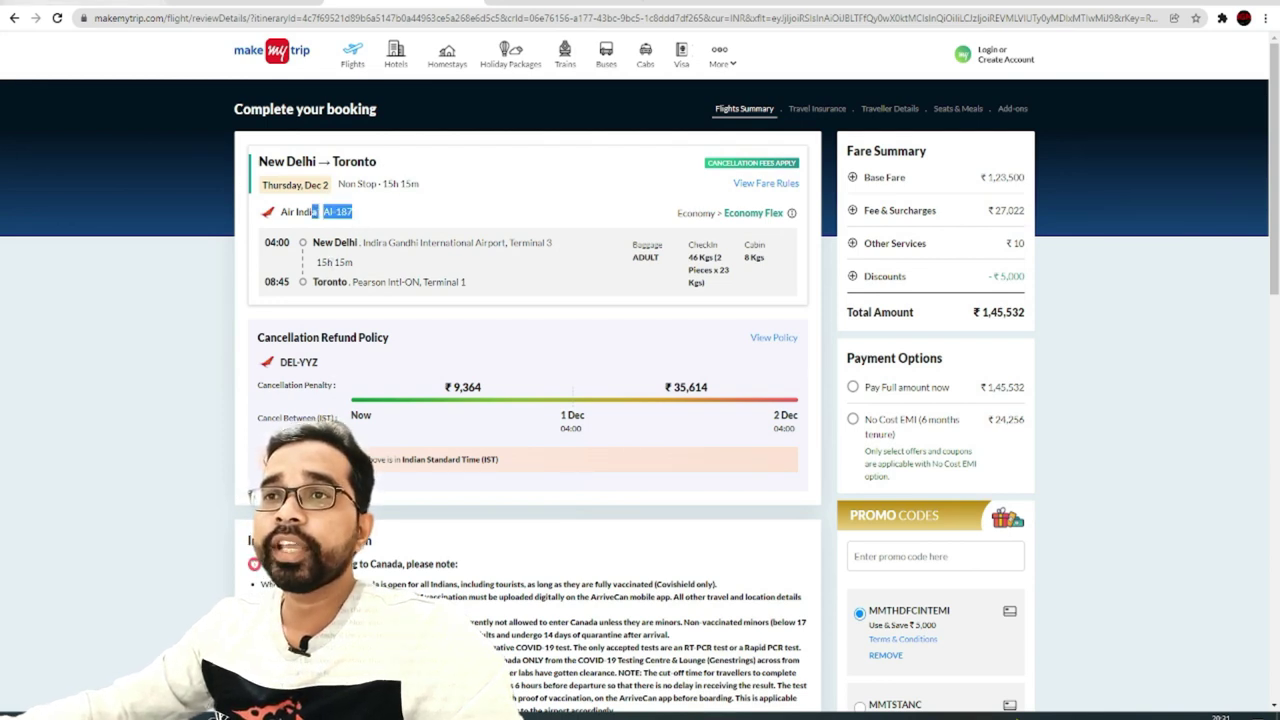
pyautogui.hotkey('ctrl', 'Tab')
pyautogui.moveTo(180, 218); pyautogui.dragTo(137, 224)
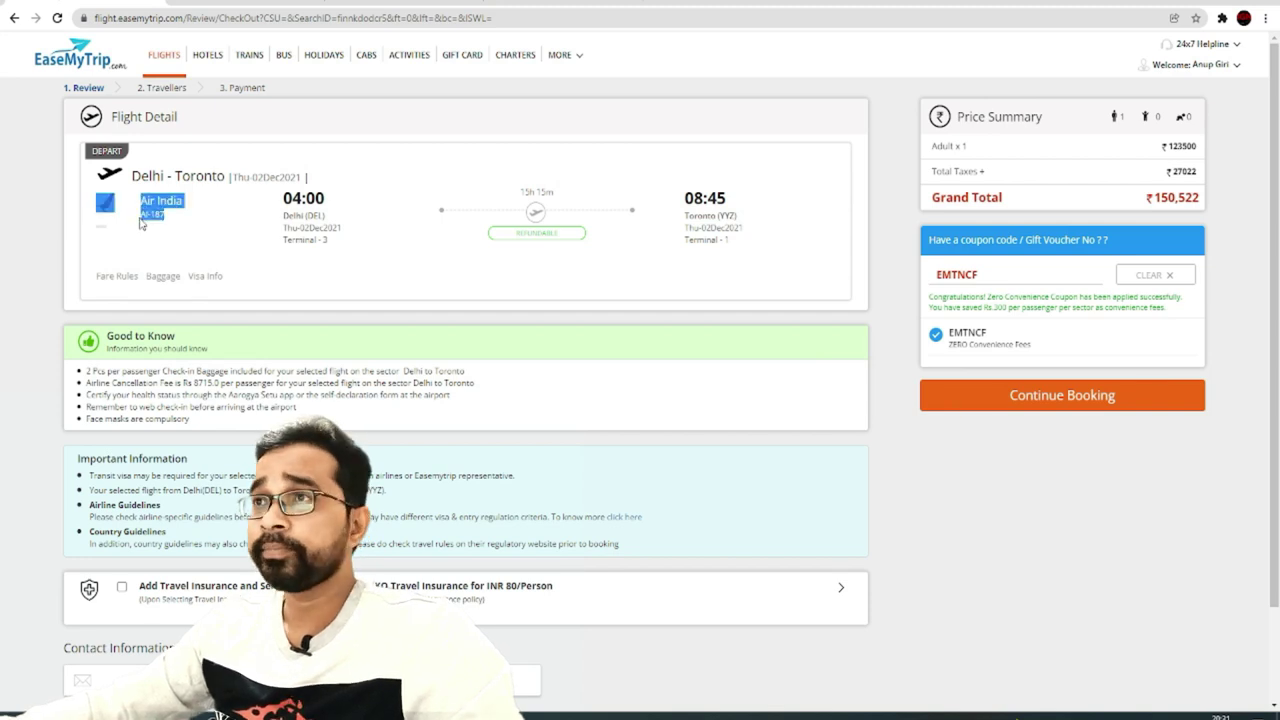
pyautogui.click(216, 224)
# Return to the Flipkart booking and apply the FKINT coupon.
pyautogui.hotkey('ctrl', 'Tab')
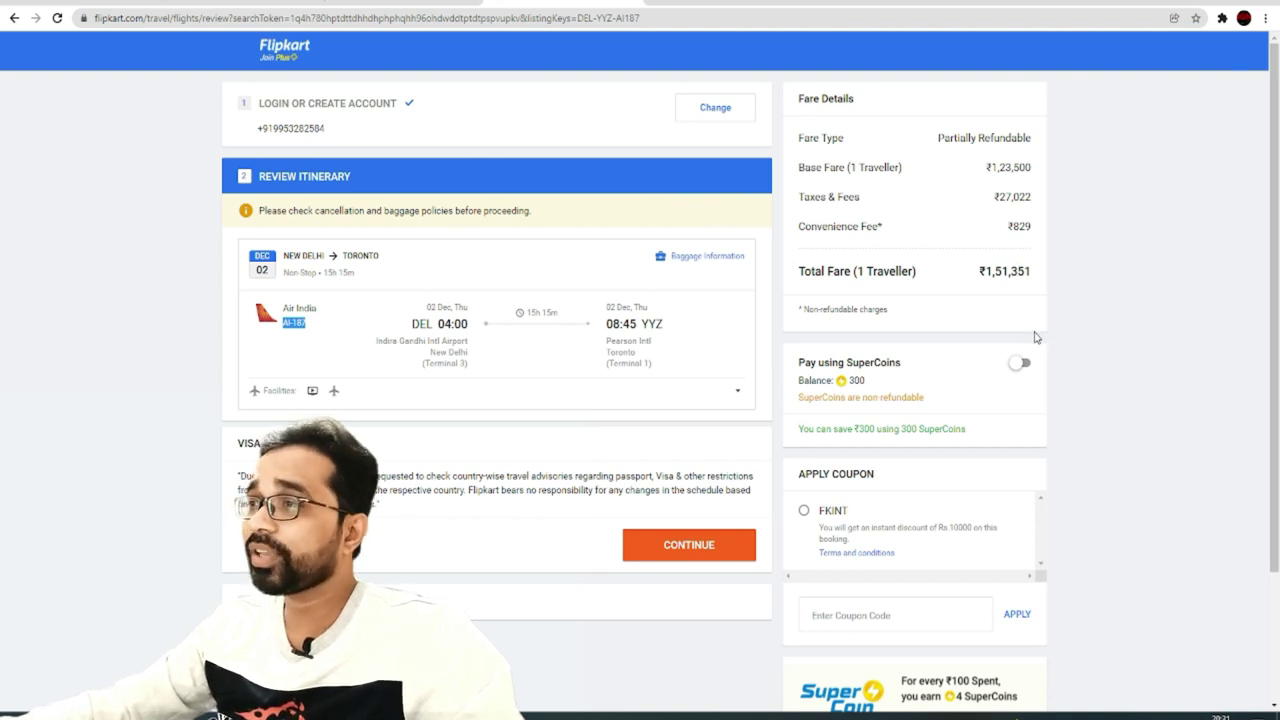
pyautogui.scroll(-1, 1275, 330)
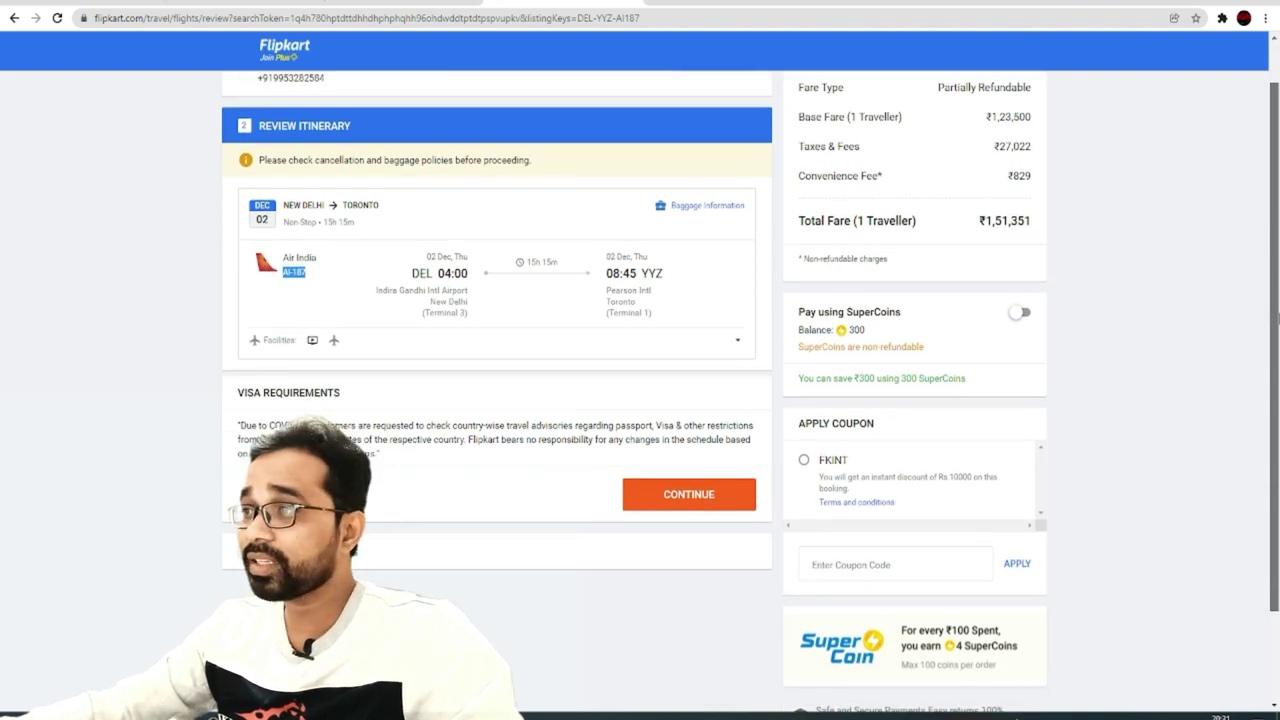
pyautogui.click(804, 461)
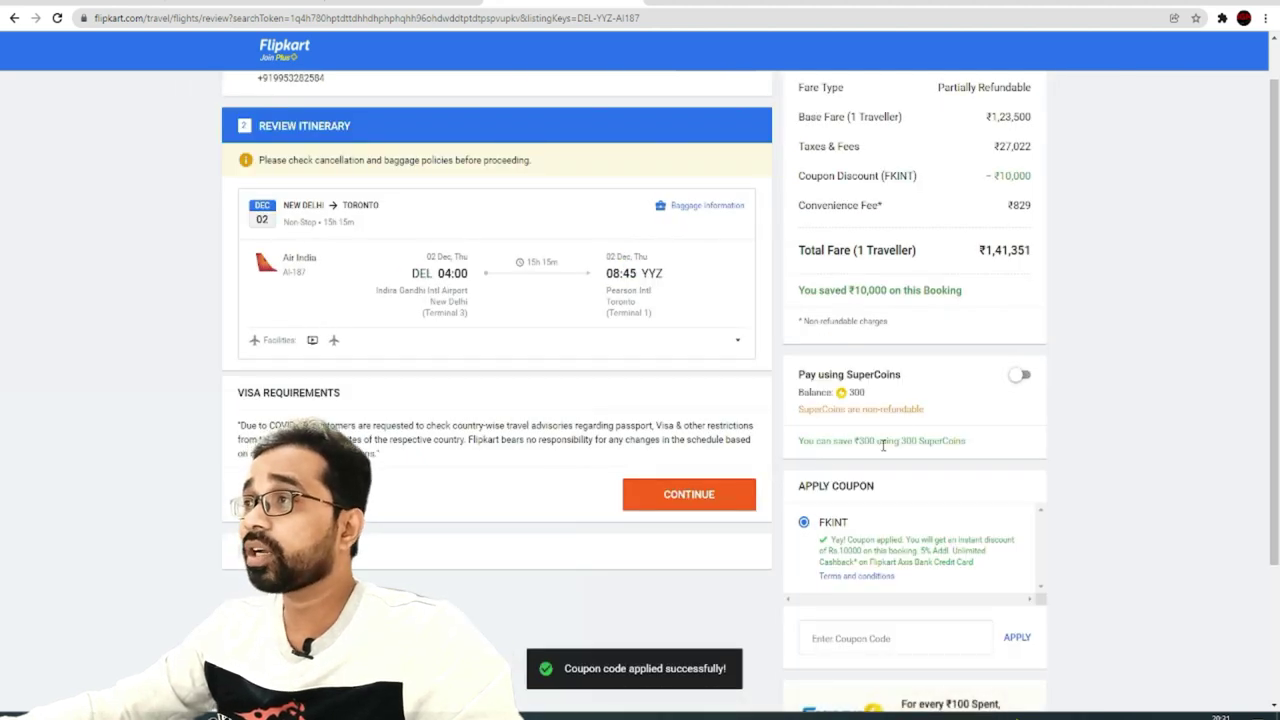
# Compare the coupon discount and total fare on Flipkart with the discounted total on MakeMyTrip.
pyautogui.moveTo(1040, 181); pyautogui.dragTo(801, 181)
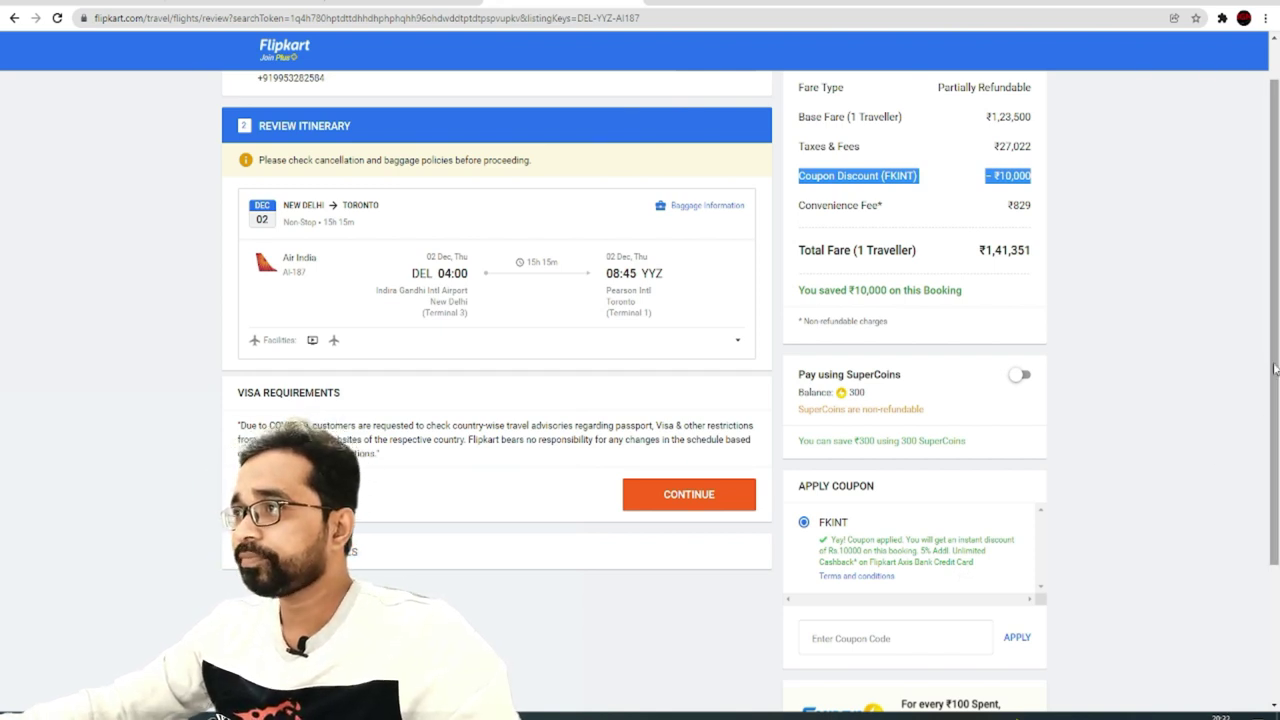
pyautogui.moveTo(1274, 370); pyautogui.dragTo(1277, 258)
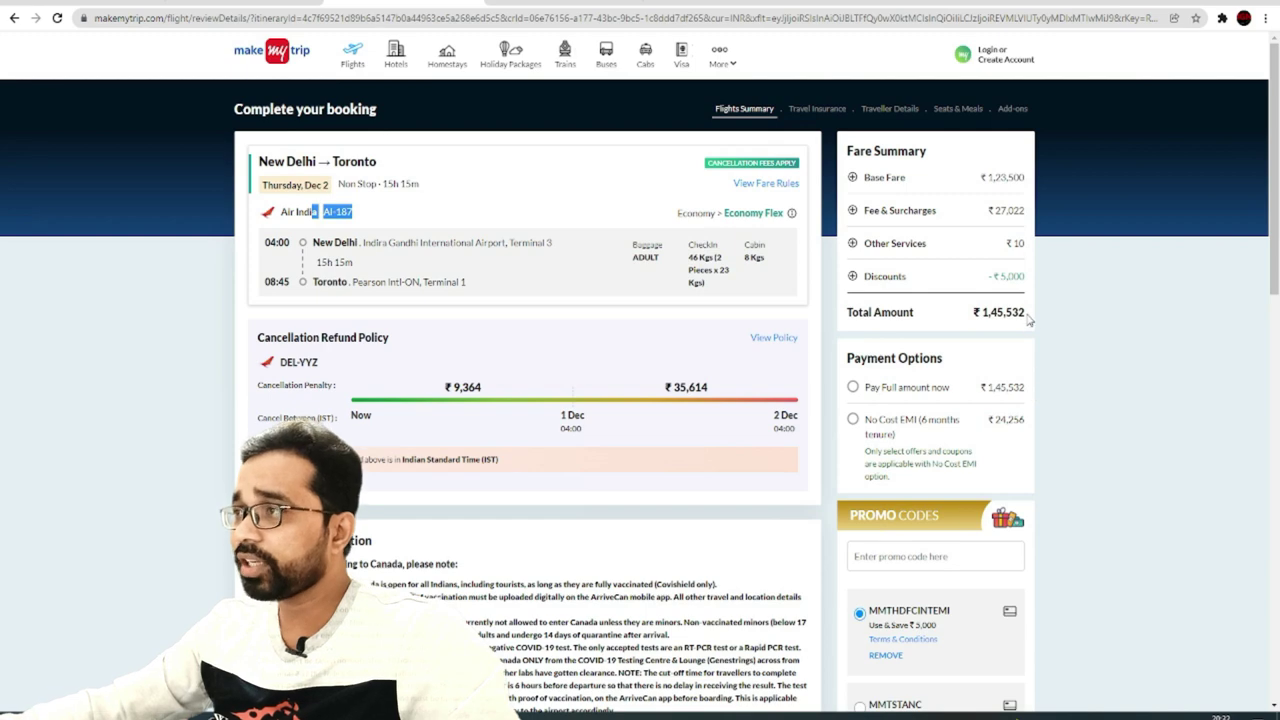
pyautogui.moveTo(1029, 320); pyautogui.dragTo(966, 312)
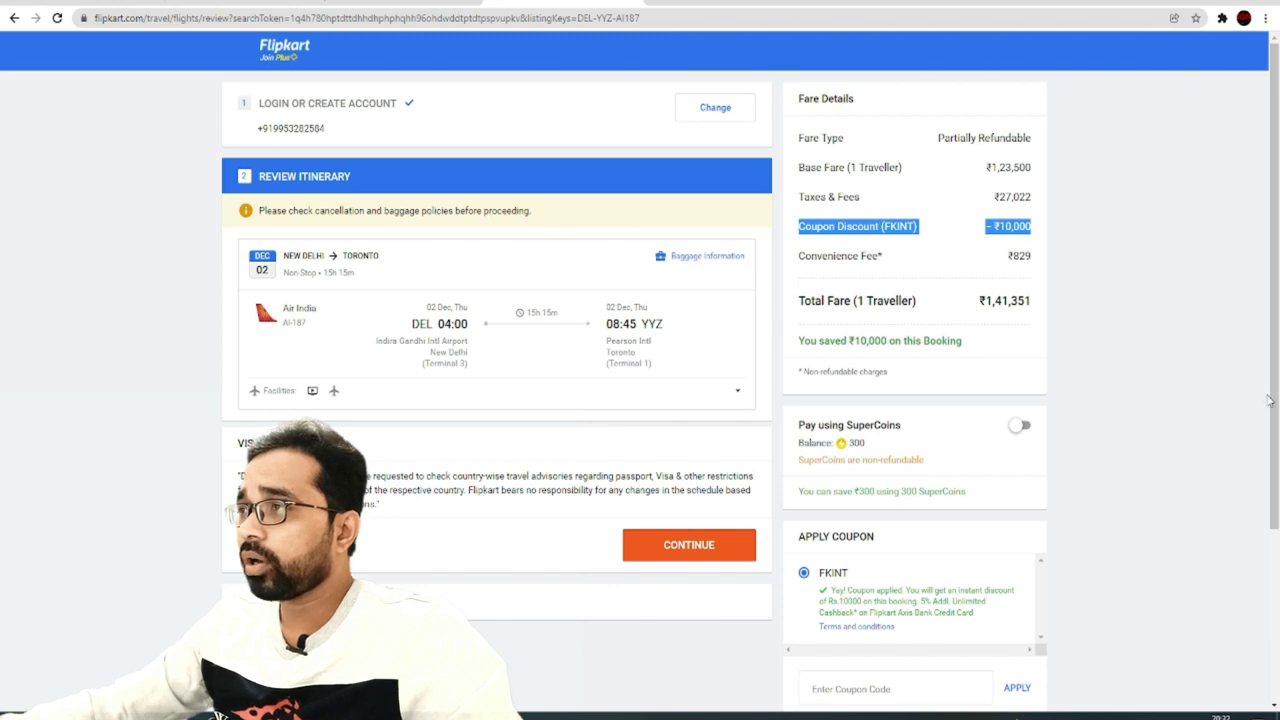
pyautogui.scroll(-1, 1268, 400)
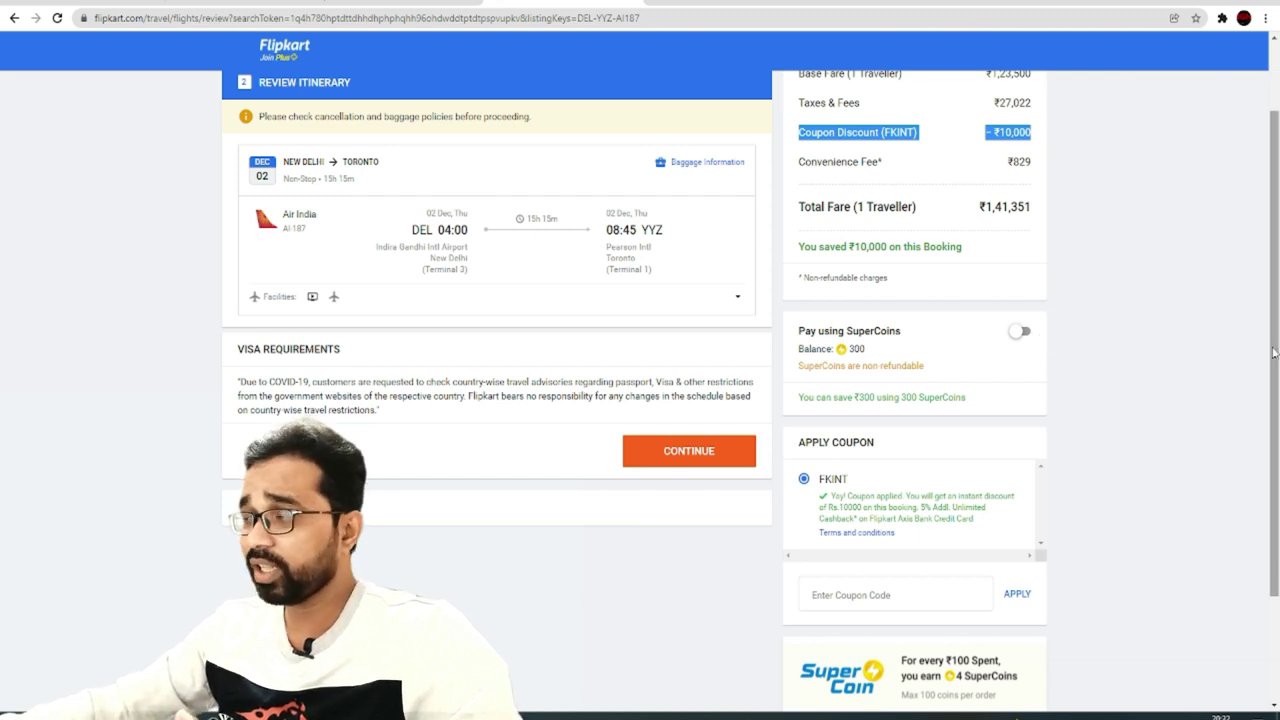
# Highlight the total fare on the Flipkart booking, continue to the traveller details, and check the form and fare there.
pyautogui.scroll(1, 1275, 353)
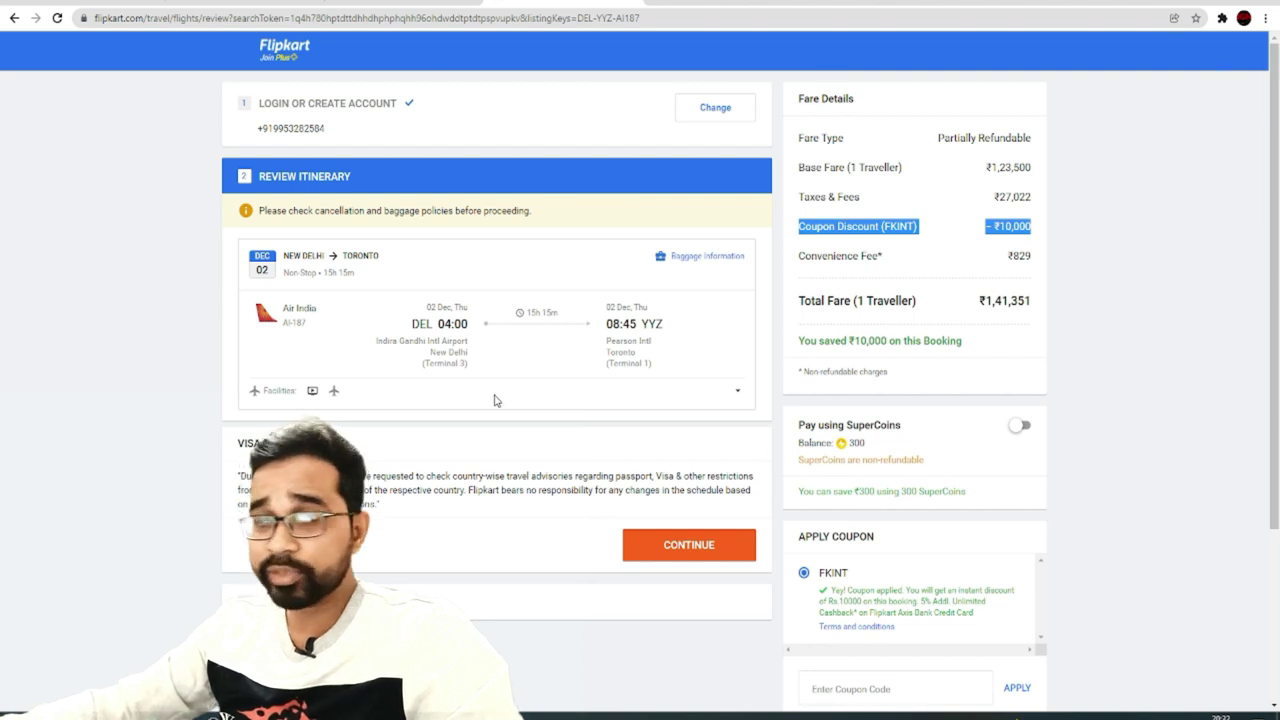
pyautogui.moveTo(980, 301); pyautogui.dragTo(1030, 303)
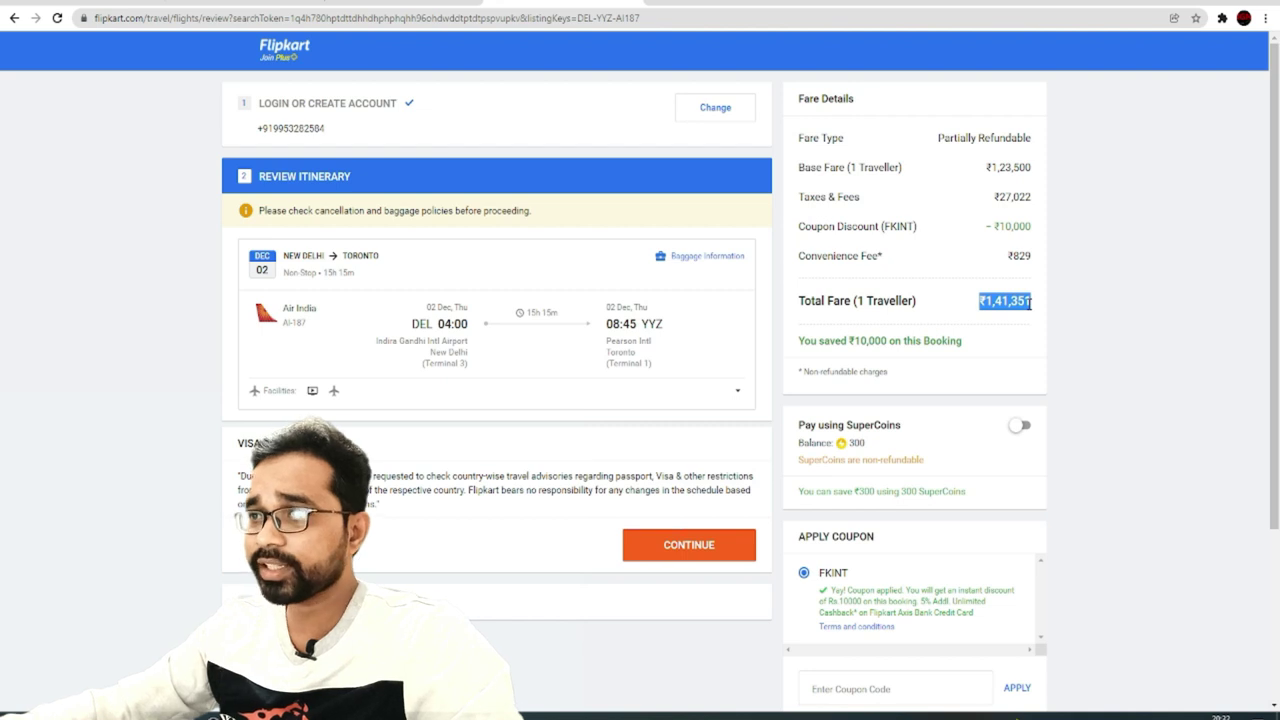
pyautogui.click(692, 552)
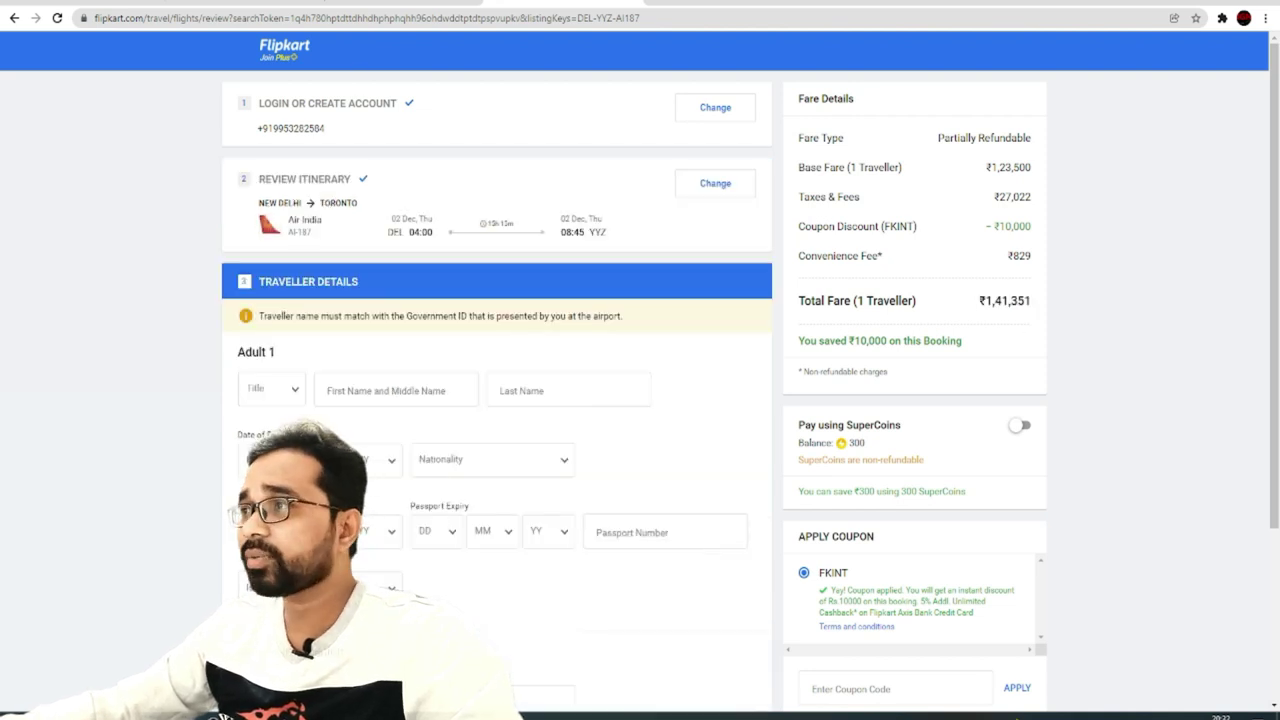
pyautogui.scroll(-2, 1238, 313)
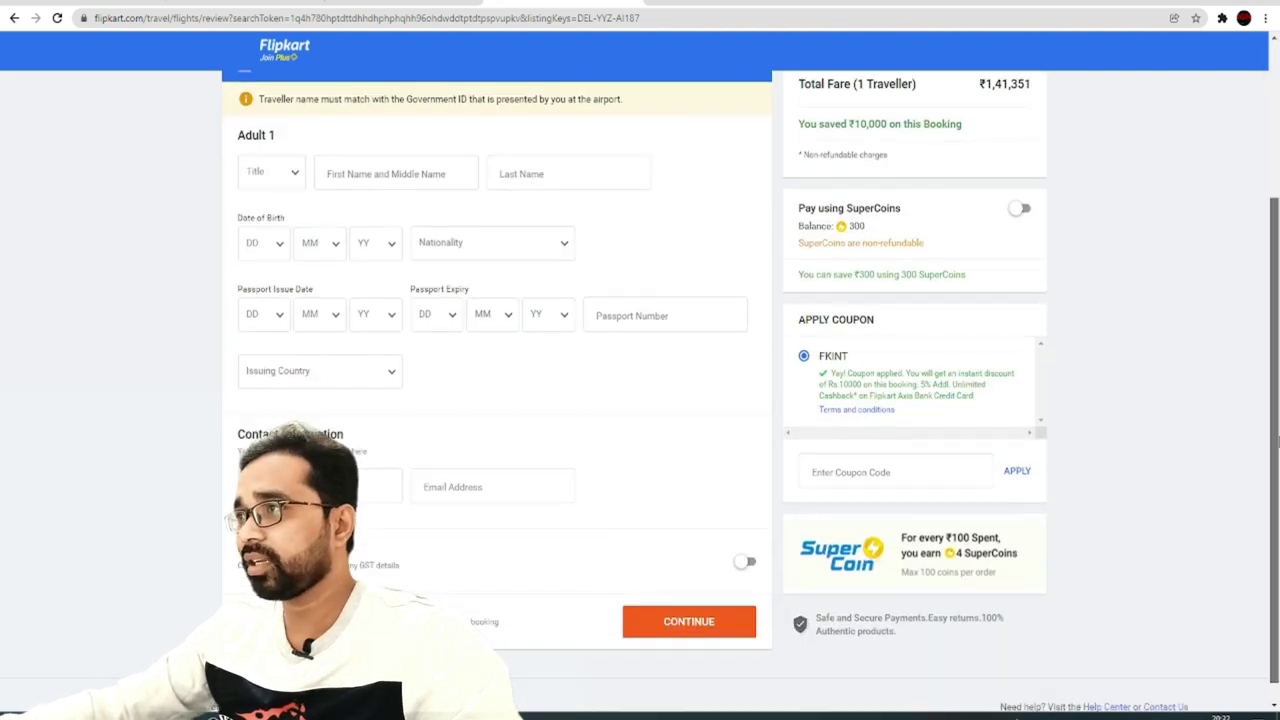
pyautogui.scroll(1, 1238, 313)
pyautogui.moveTo(986, 172); pyautogui.dragTo(1038, 177)
pyautogui.click(1114, 258)
pyautogui.scroll(1, 1200, 220)
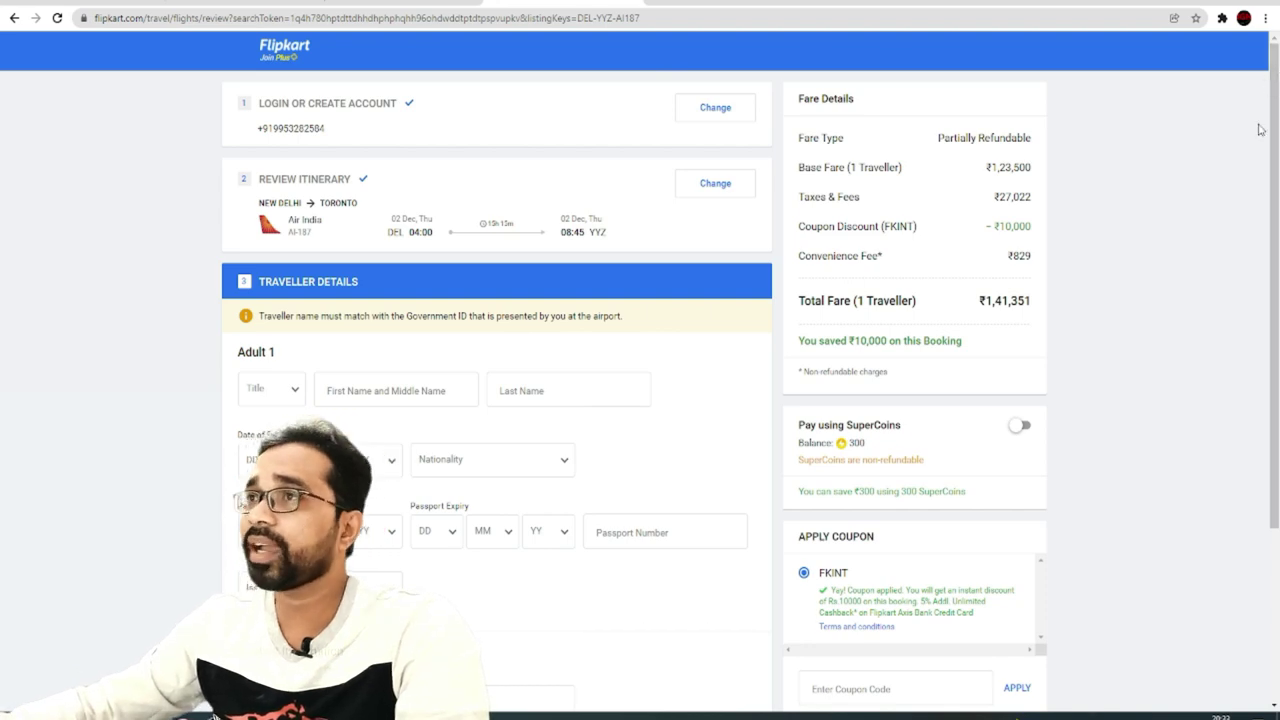
# Return to the Flipkart home page, open the account's travel bookings through its orders, and view the completed and upcoming trips.
pyautogui.click(292, 47)
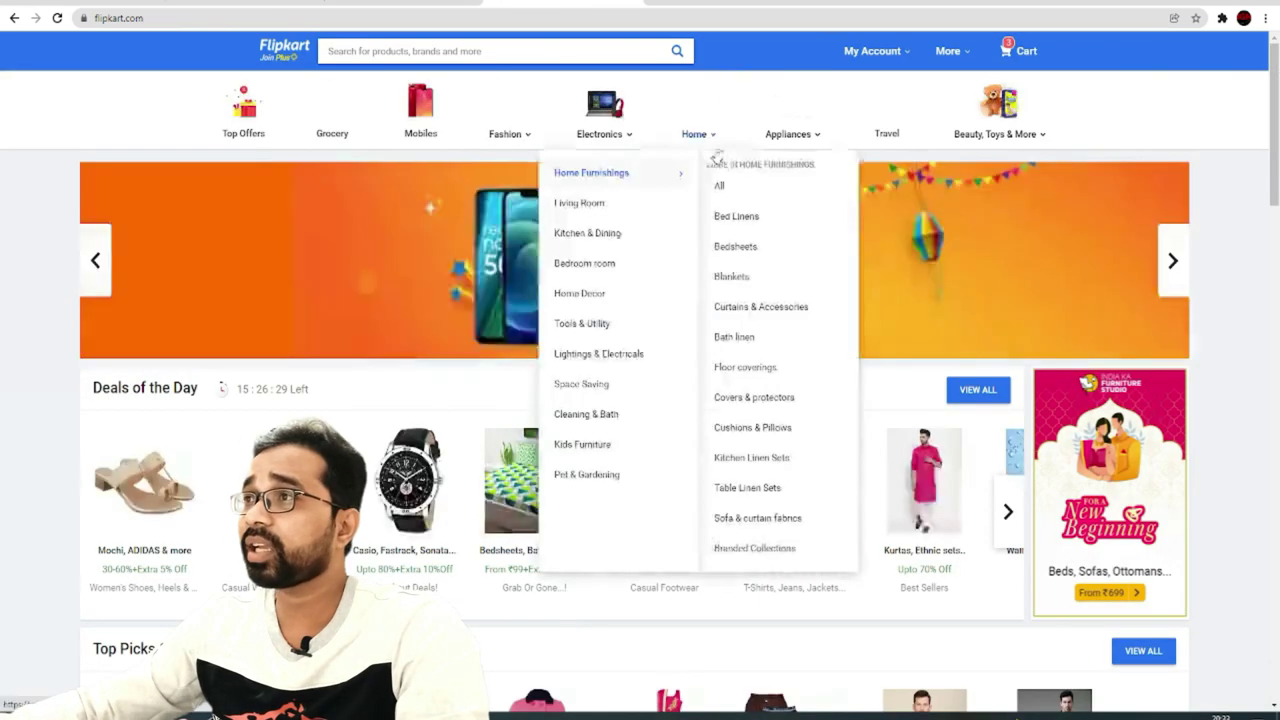
pyautogui.moveTo(846, 125)
pyautogui.moveTo(860, 51)
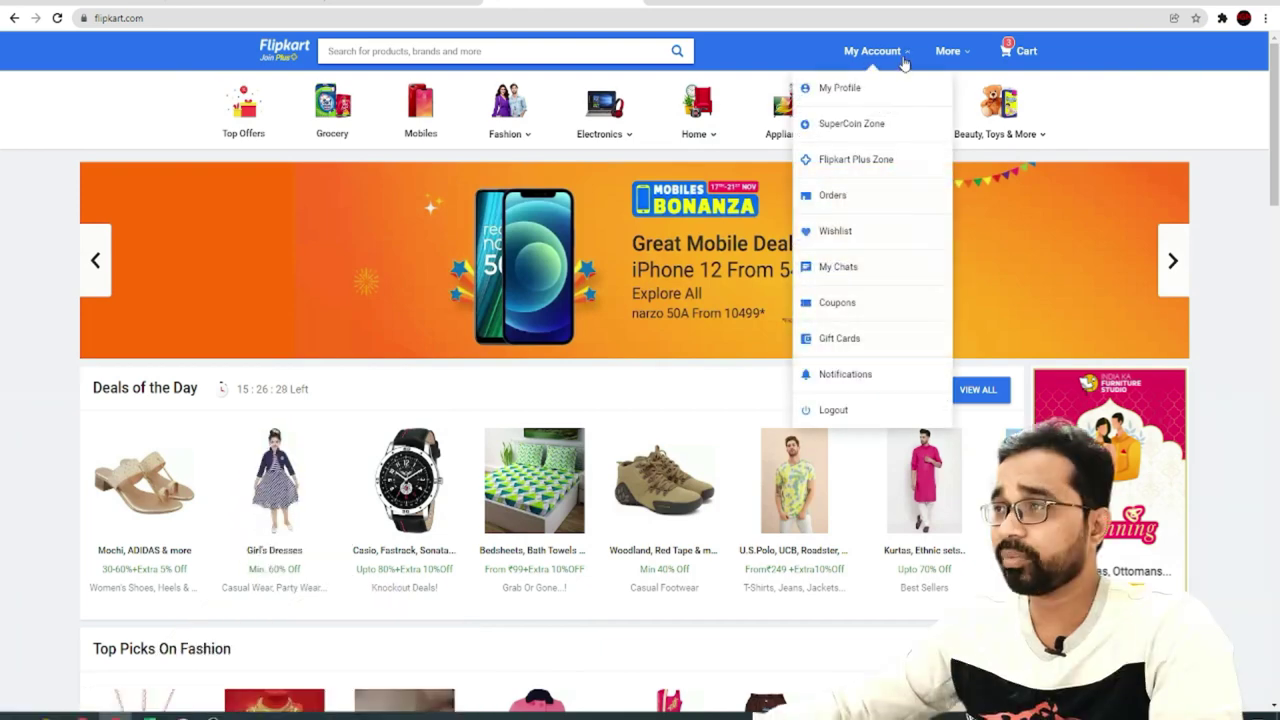
pyautogui.click(840, 196)
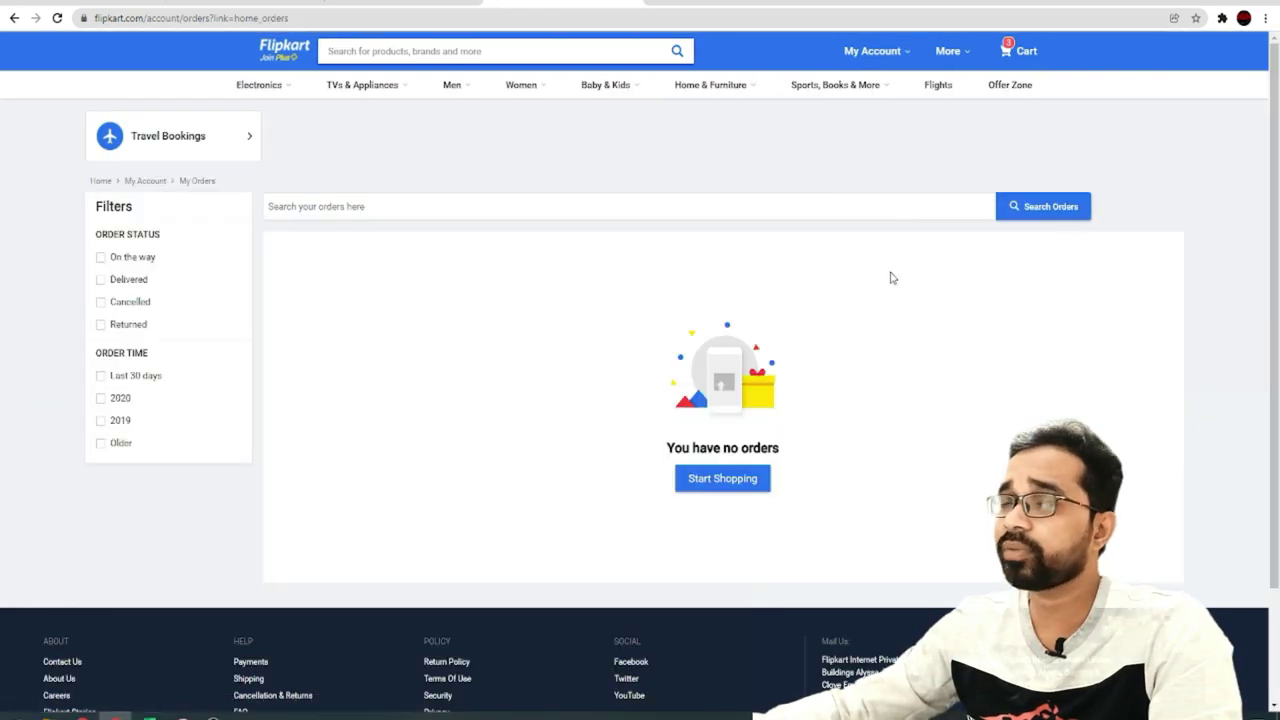
pyautogui.click(192, 139)
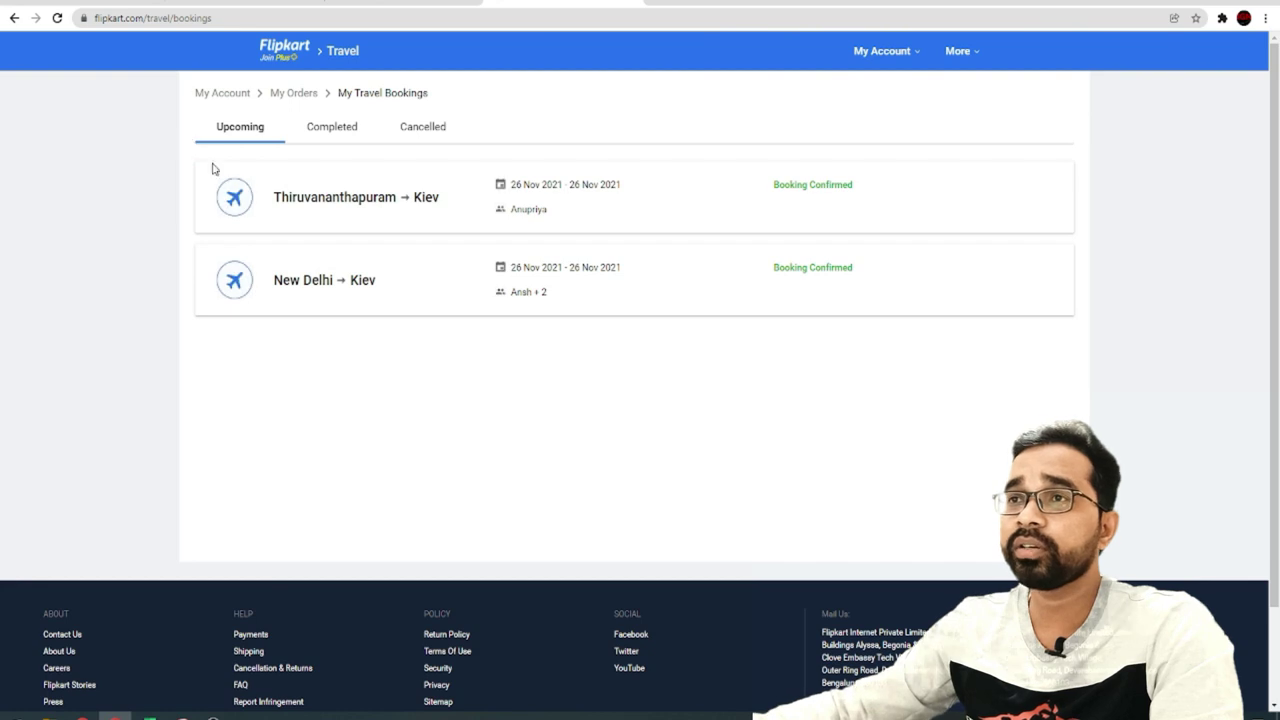
pyautogui.click(332, 128)
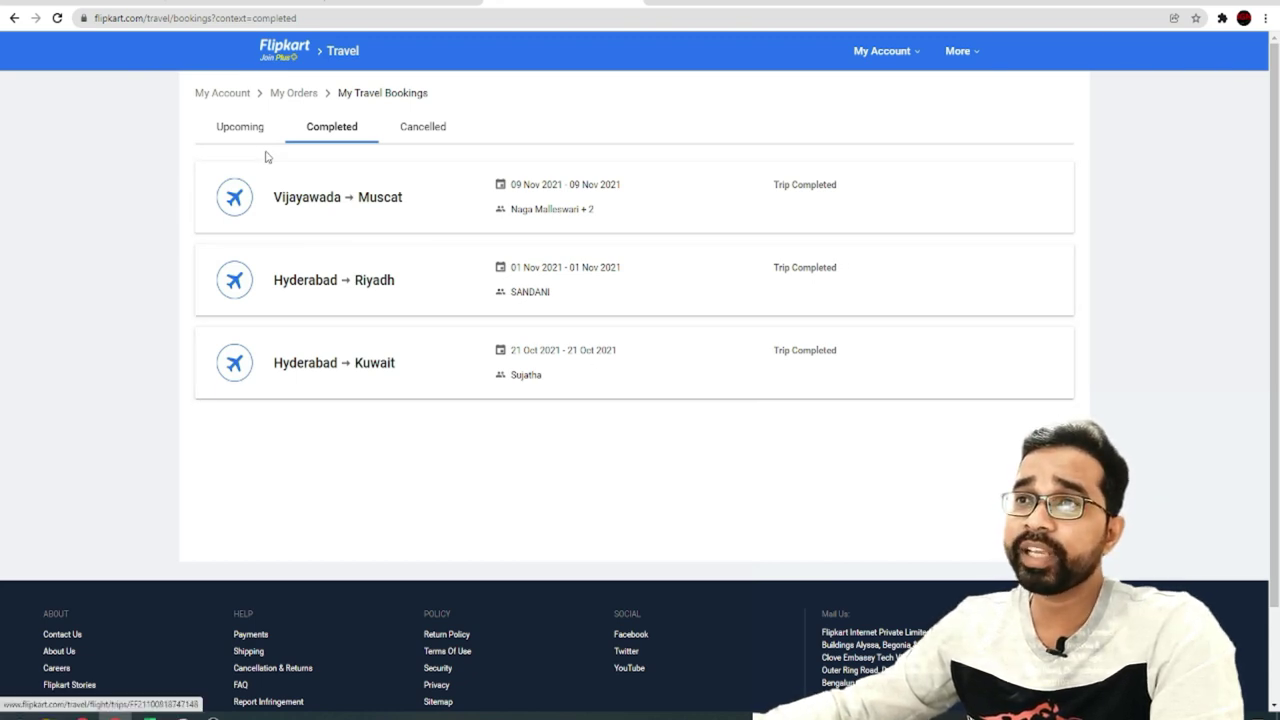
pyautogui.click(244, 129)
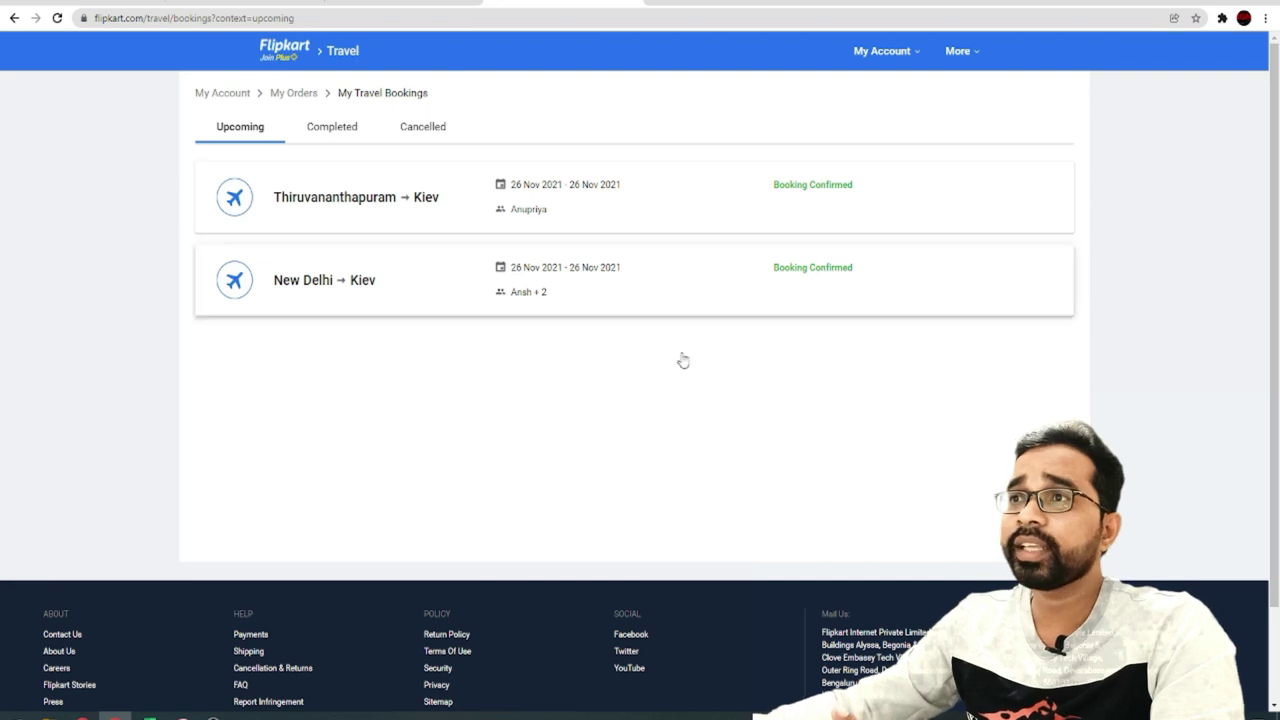